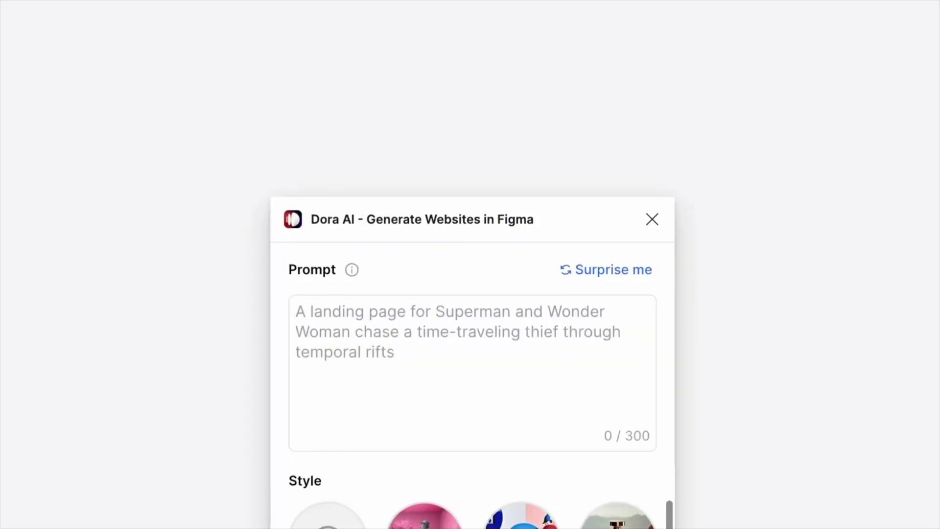
- Generate a McDonald's Angus Beef Burger landing page in Rouge walls style from a first-column preview
{"action": "left_click_drag", "start_coordinate": [436, 311], "coordinate": [385, 358]}
{"action": "type", "text": "McDonald's"}
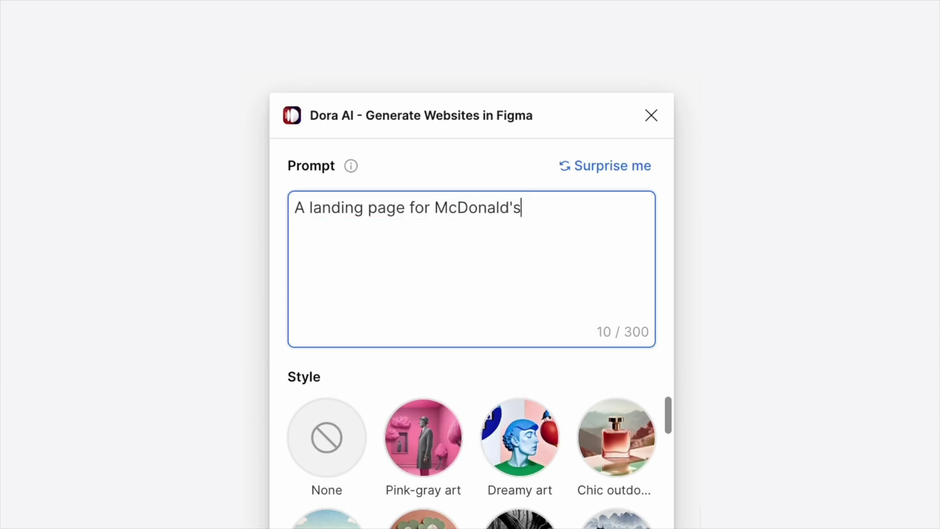
{"action": "type", "text": " Angus Beef Burger"}
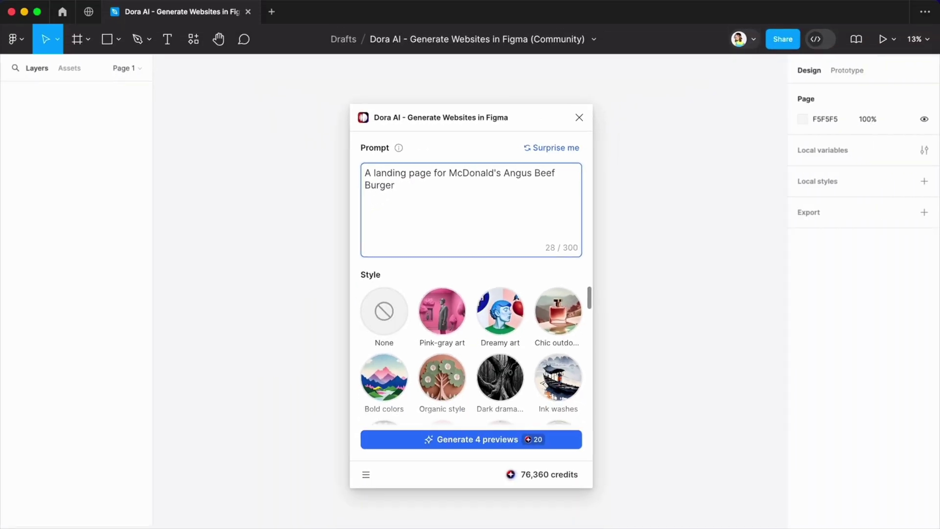
{"action": "scroll", "coordinate": [471, 355], "scroll_direction": "down", "scroll_amount": 4}
{"action": "left_click", "coordinate": [384, 334]}
{"action": "left_click", "coordinate": [488, 439]}
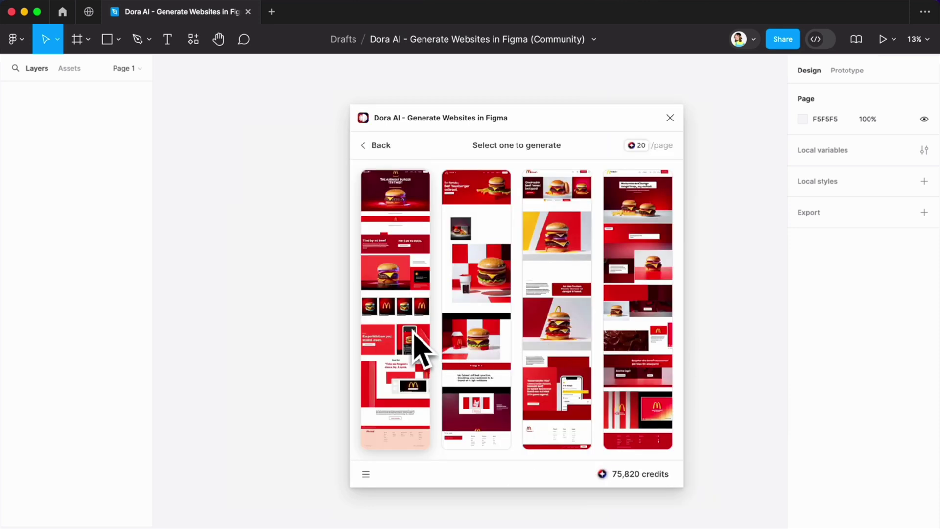
{"action": "left_click", "coordinate": [417, 351]}
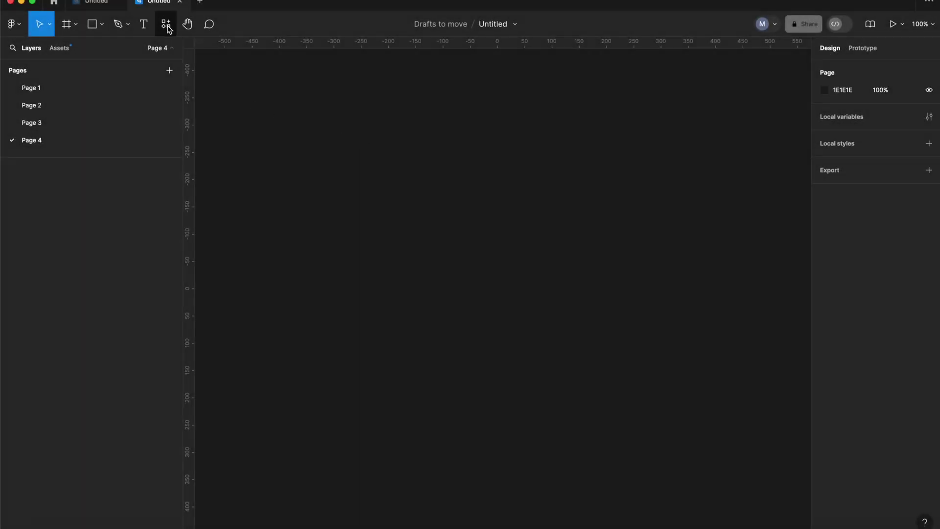
- Find 'Dora AI' in Plugins and launch the Dora AI - Generate Websites plugin
{"action": "left_click", "coordinate": [168, 29]}
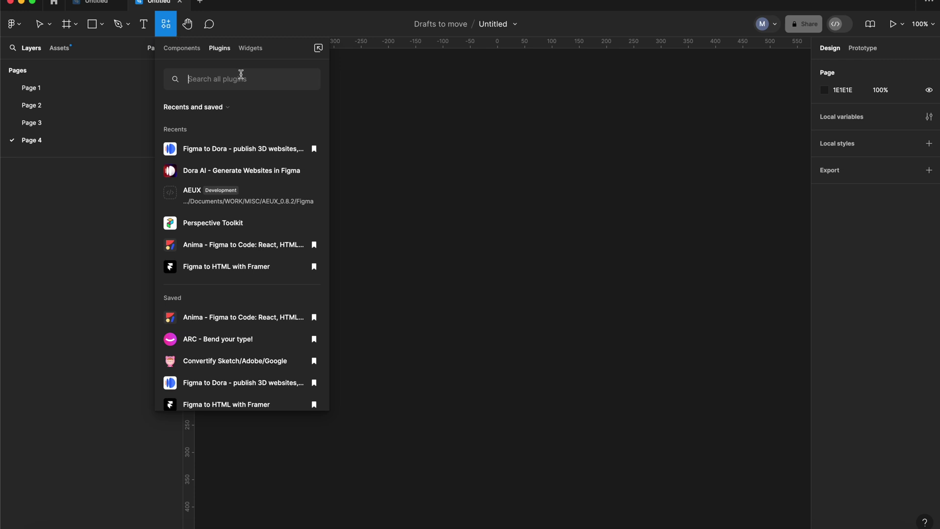
{"action": "type", "text": "Dora AI"}
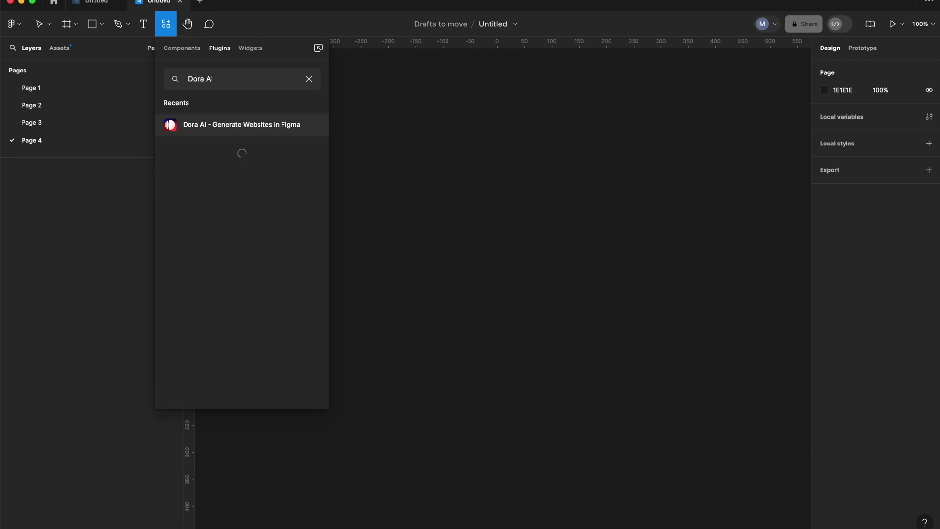
{"action": "left_click", "coordinate": [209, 129]}
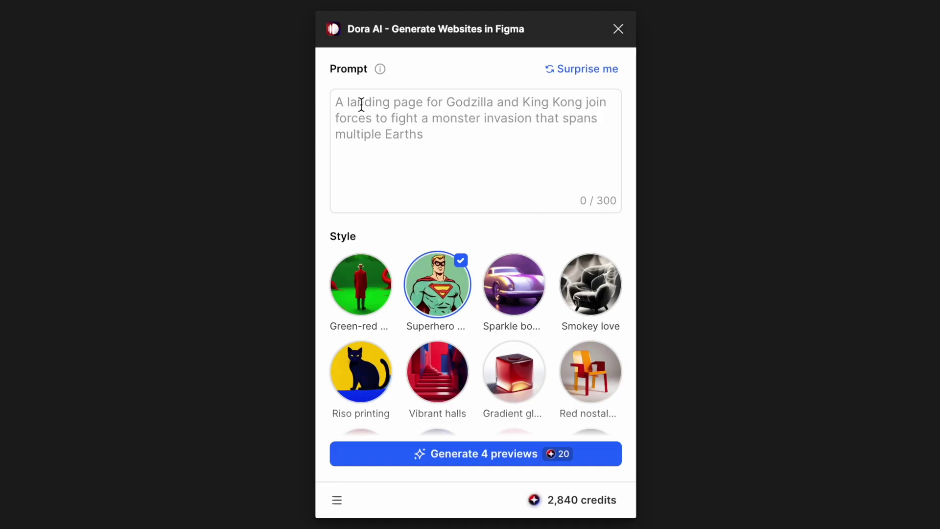
- Clear the sample prompt and use Surprise me to get a Godzilla and King Kong invasion idea
{"action": "left_click", "coordinate": [480, 122]}
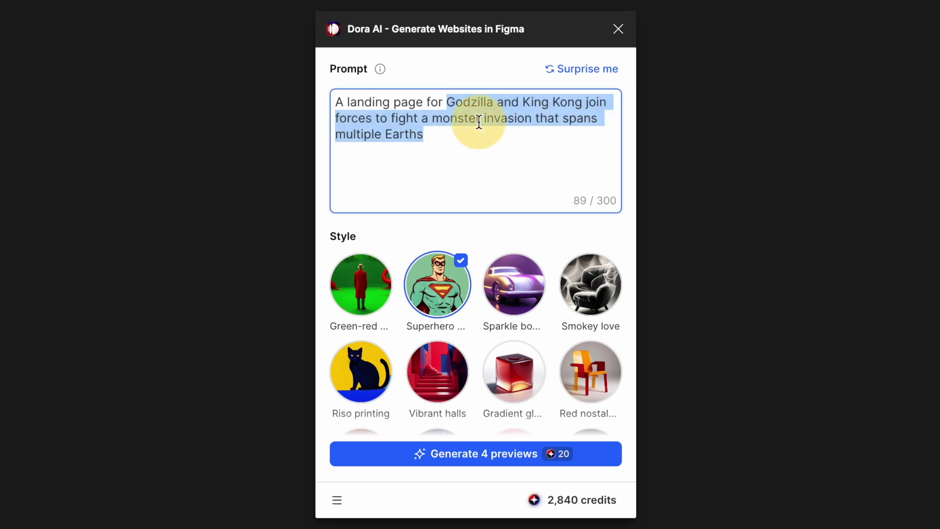
{"action": "key", "text": "BackSpace"}
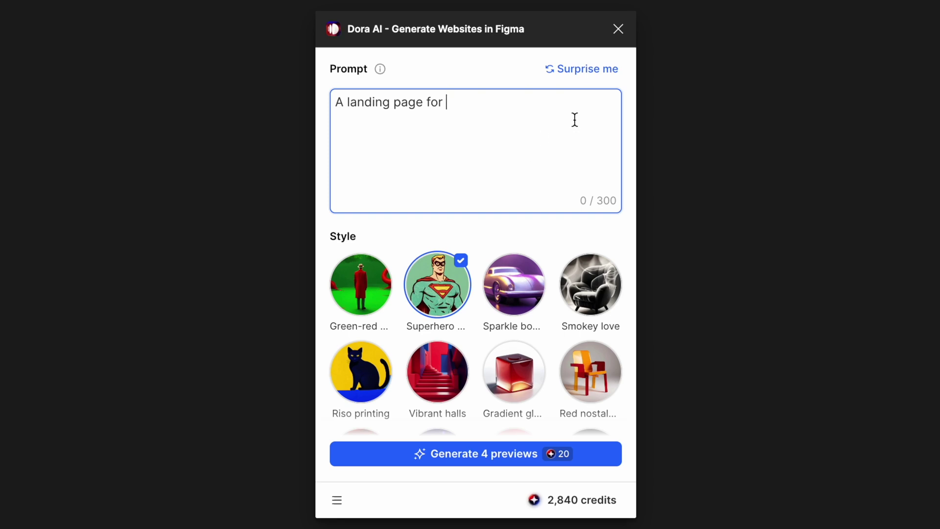
{"action": "left_click", "coordinate": [591, 71]}
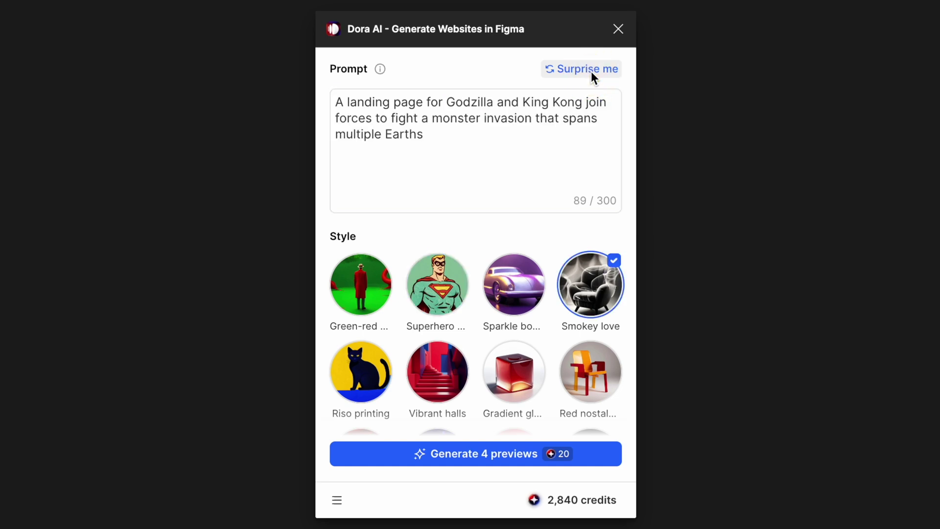
- Cycle Surprise me to the old lady convertible prompt, then try the Dark splatter and Floral kuma styles
{"action": "left_click", "coordinate": [591, 71]}
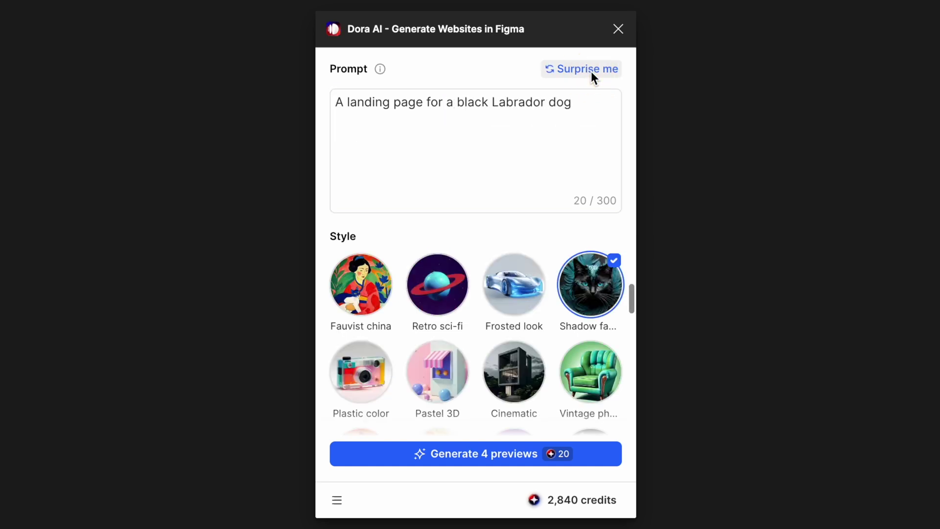
{"action": "left_click", "coordinate": [591, 72]}
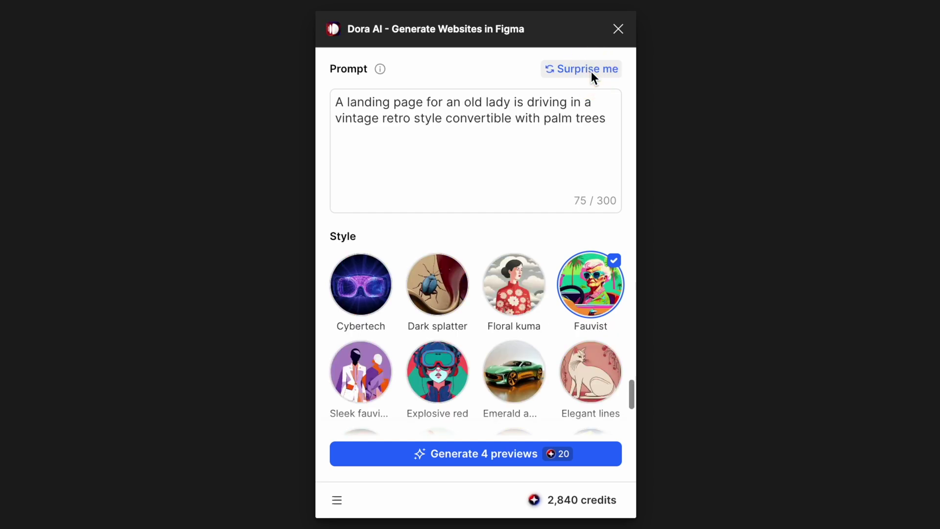
{"action": "left_click", "coordinate": [591, 71]}
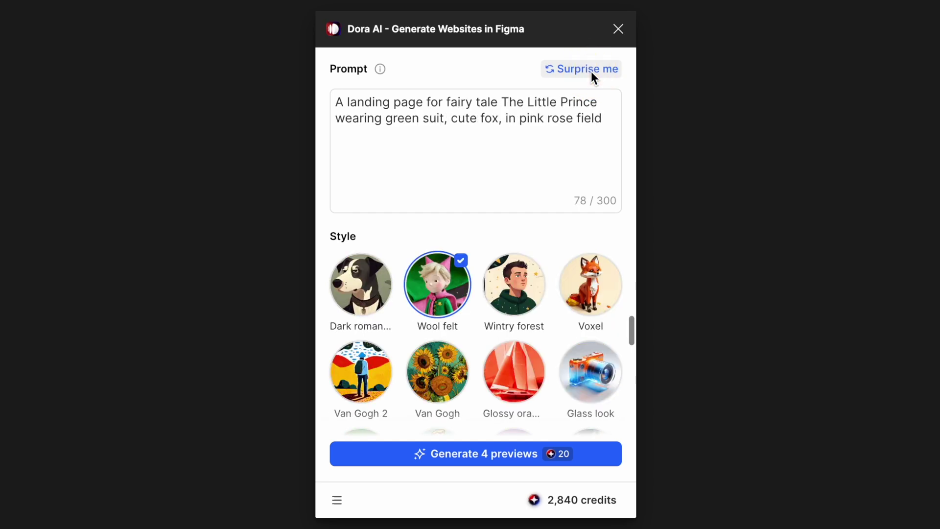
{"action": "left_click", "coordinate": [591, 72]}
{"action": "left_click", "coordinate": [592, 71]}
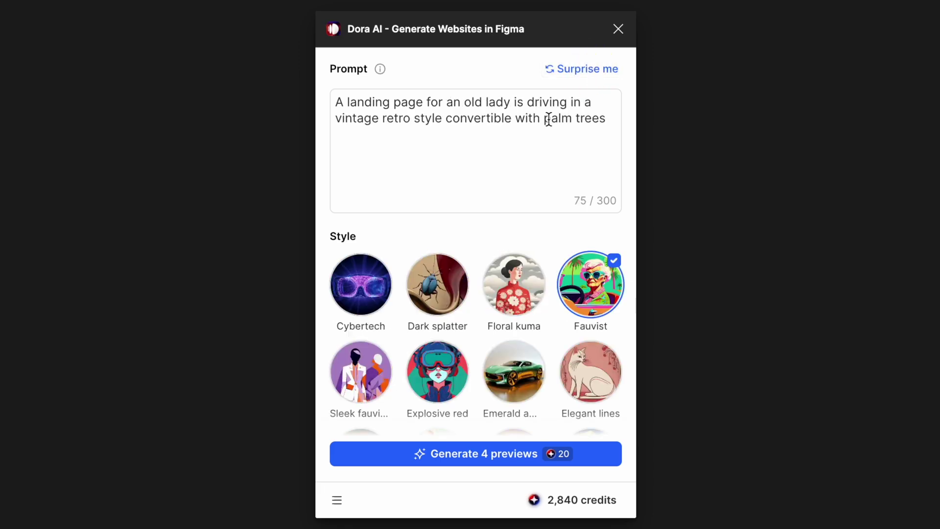
{"action": "left_click", "coordinate": [442, 298]}
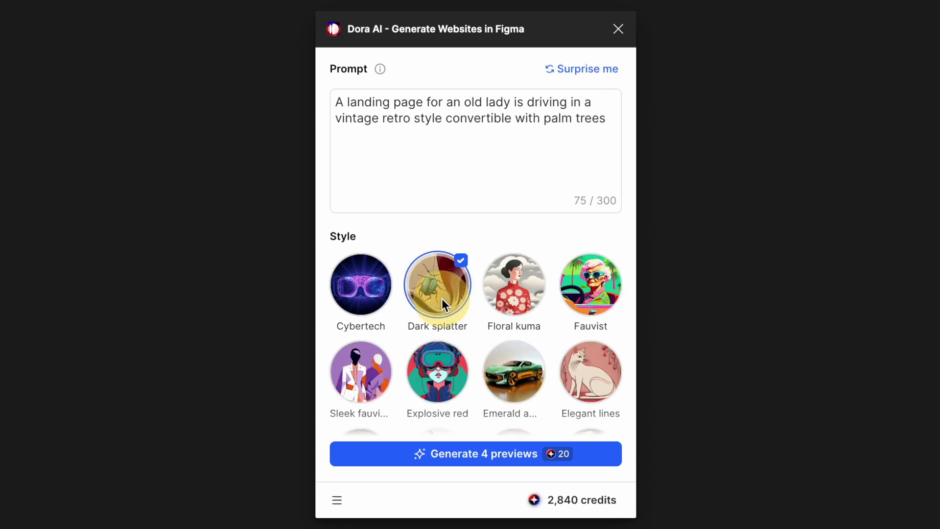
{"action": "left_click", "coordinate": [515, 283]}
- Try the Explosive red, Tonemorphic and Silver mirror styles in the style grid
{"action": "left_click", "coordinate": [428, 369]}
{"action": "scroll", "coordinate": [428, 368], "scroll_direction": "down", "scroll_amount": 5}
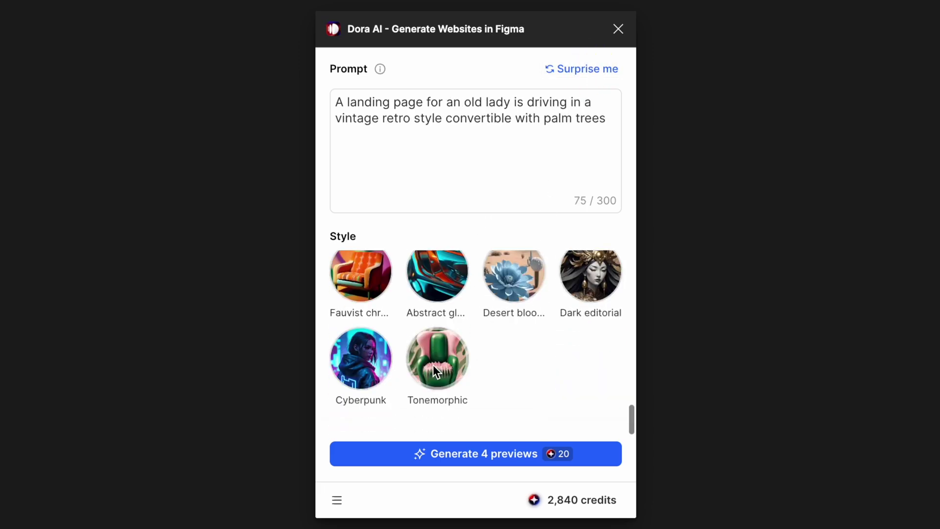
{"action": "left_click", "coordinate": [451, 342]}
{"action": "left_click", "coordinate": [443, 289]}
{"action": "scroll", "coordinate": [439, 283], "scroll_direction": "up", "scroll_amount": 10}
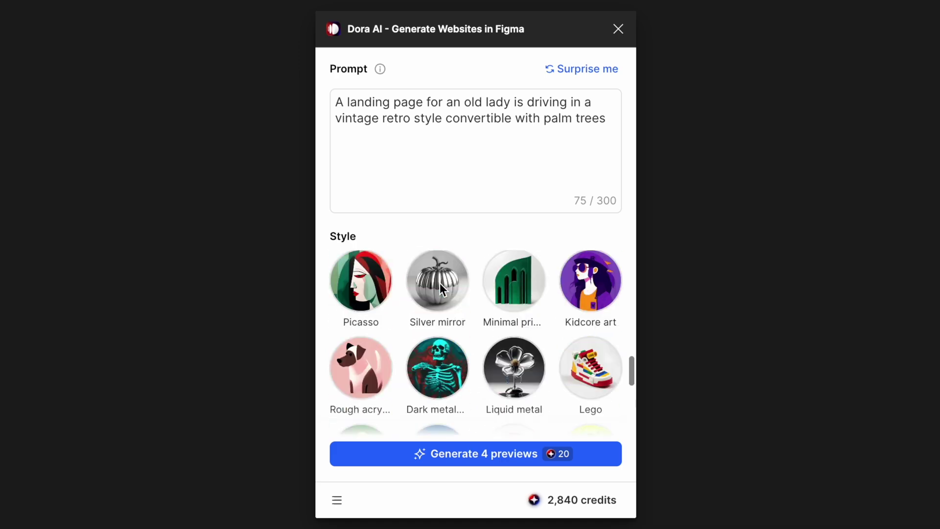
{"action": "left_click", "coordinate": [443, 321]}
{"action": "scroll", "coordinate": [442, 317], "scroll_direction": "up", "scroll_amount": 2}
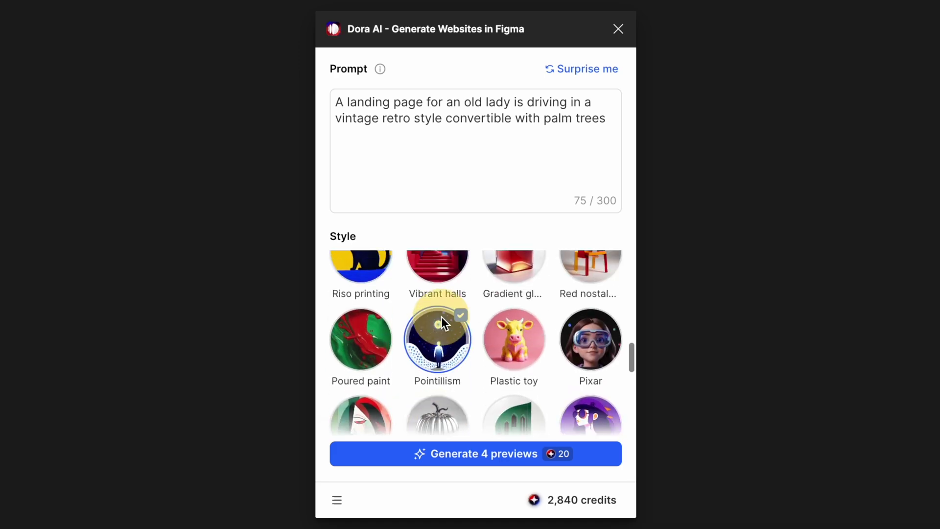
{"action": "scroll", "coordinate": [443, 324], "scroll_direction": "down", "scroll_amount": 12}
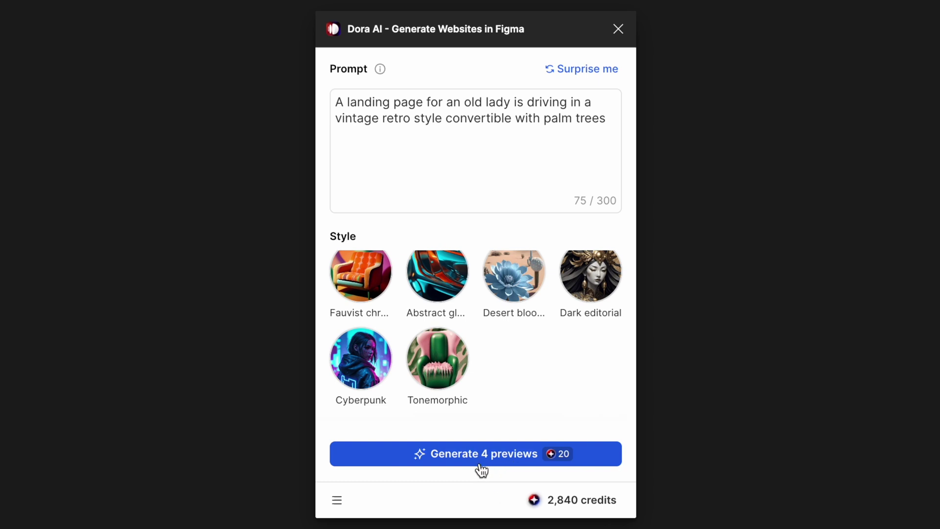
{"action": "mouse_move", "coordinate": [558, 461]}
{"action": "mouse_move", "coordinate": [566, 506]}
{"action": "scroll", "coordinate": [516, 351], "scroll_direction": "up", "scroll_amount": 10}
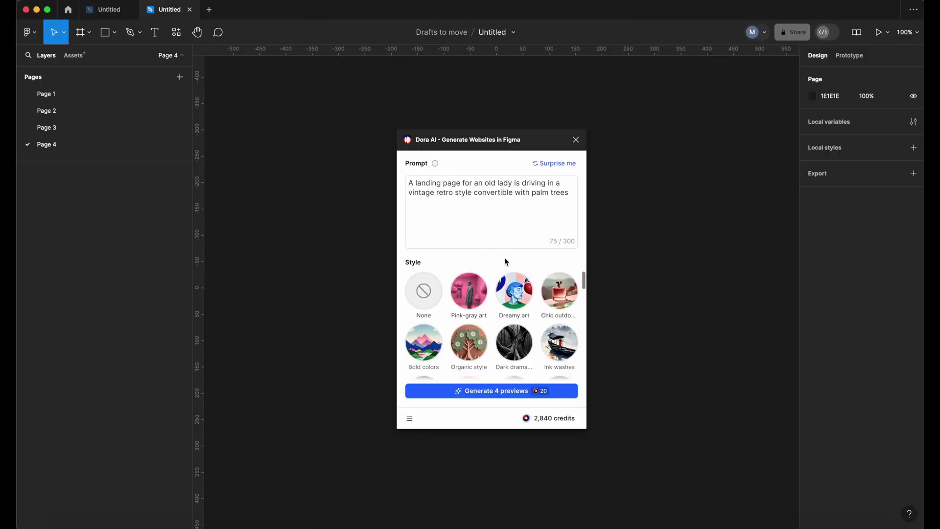
- Get the Little Prince fox-and-rose prompt via Surprise me, choose Voxel, and generate four previews
{"action": "left_click", "coordinate": [500, 126]}
{"action": "key", "text": "alt+shift+Left"}
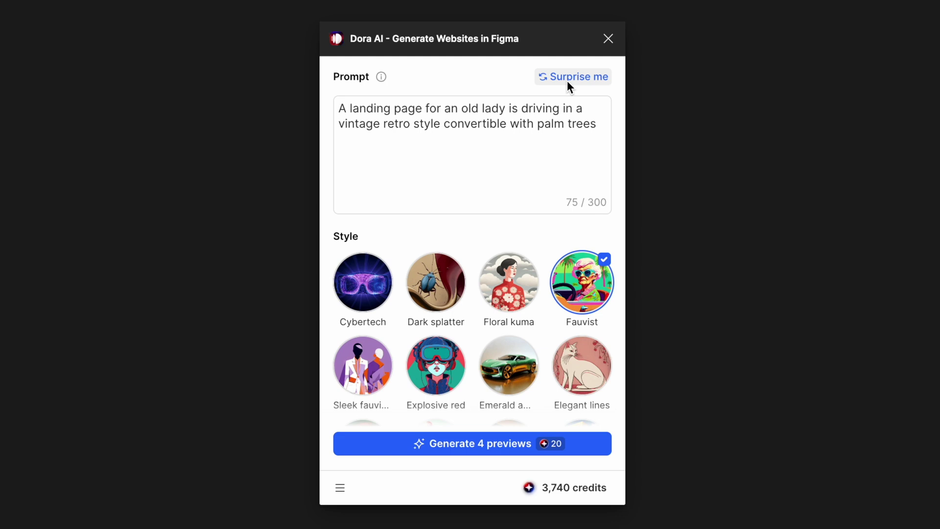
{"action": "left_click", "coordinate": [567, 80]}
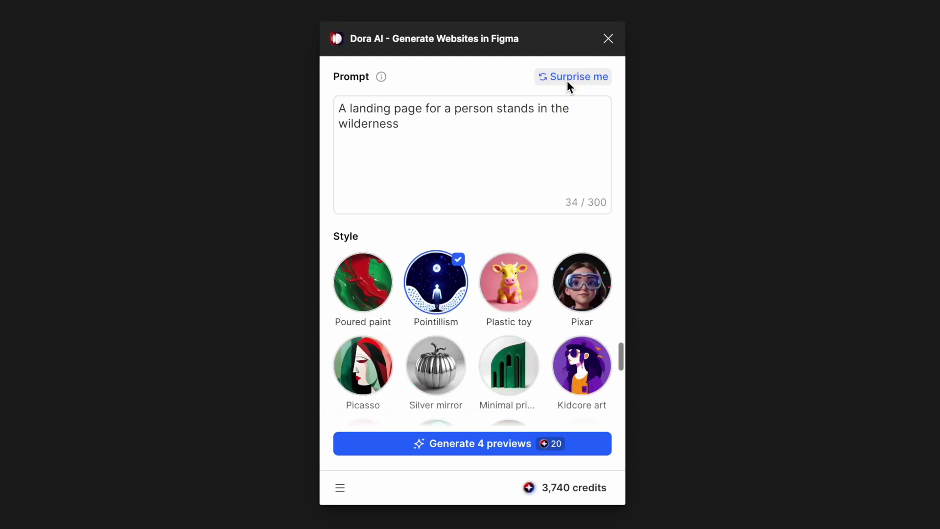
{"action": "left_click", "coordinate": [567, 80]}
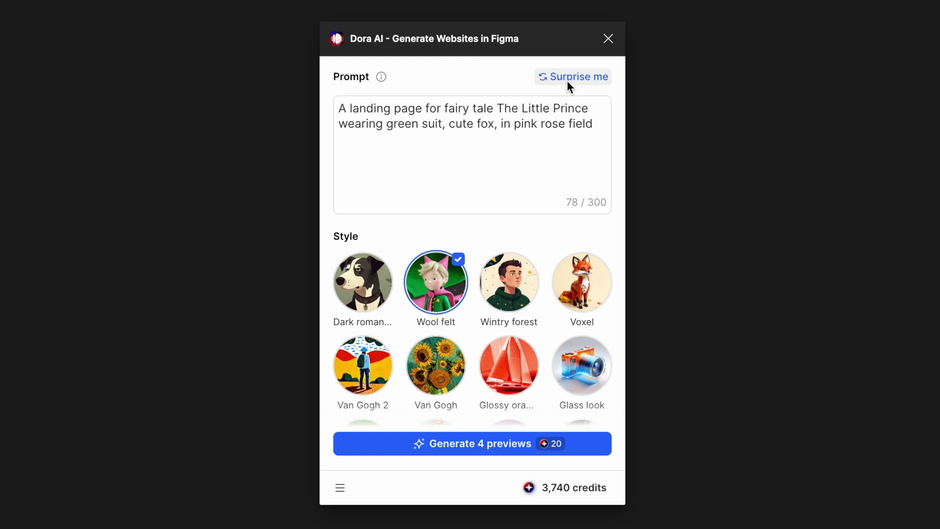
{"action": "left_click", "coordinate": [570, 289]}
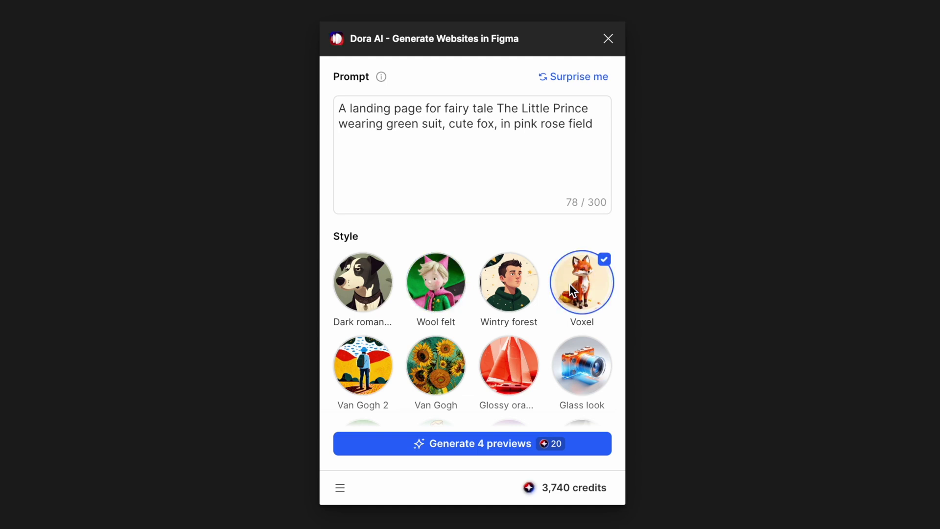
{"action": "left_click", "coordinate": [468, 445]}
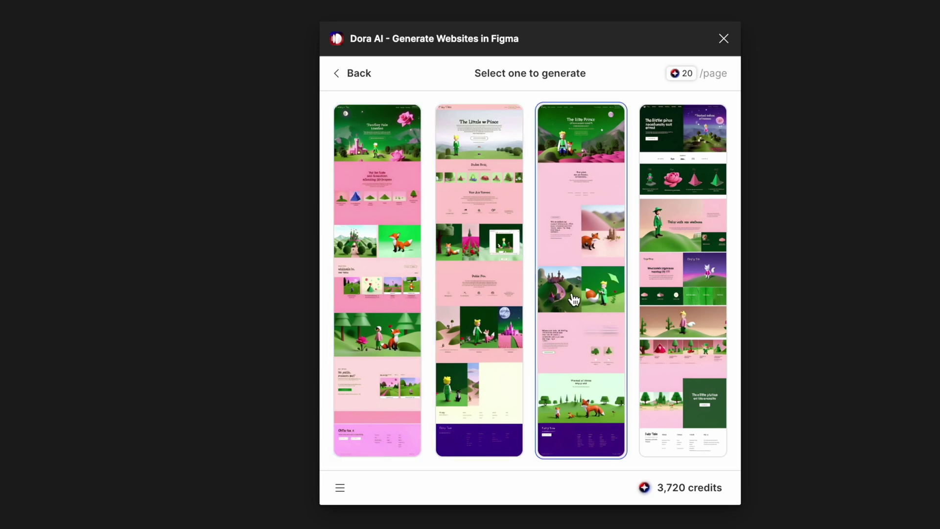
- Build the full Little Prince page from the third preview and move the Dora window aside
{"action": "left_click", "coordinate": [608, 330]}
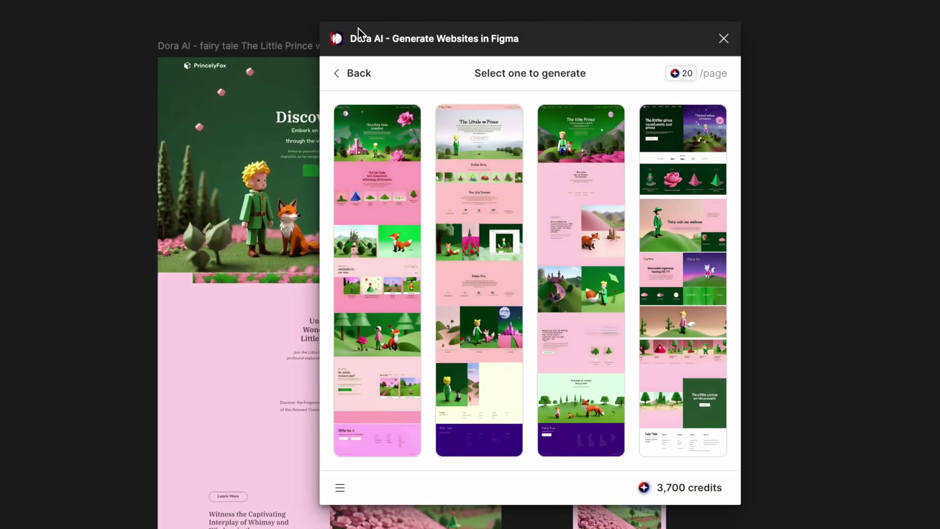
{"action": "left_click_drag", "start_coordinate": [359, 34], "coordinate": [852, 40]}
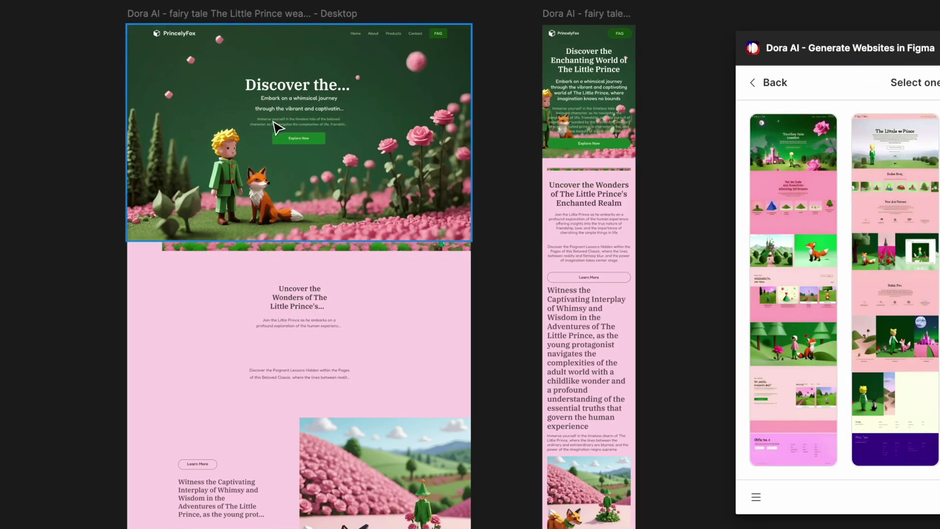
- Review the Little Prince desktop and mobile frames, selecting the heading text and fox image
{"action": "scroll", "coordinate": [321, 367], "scroll_direction": "down", "scroll_amount": 9}
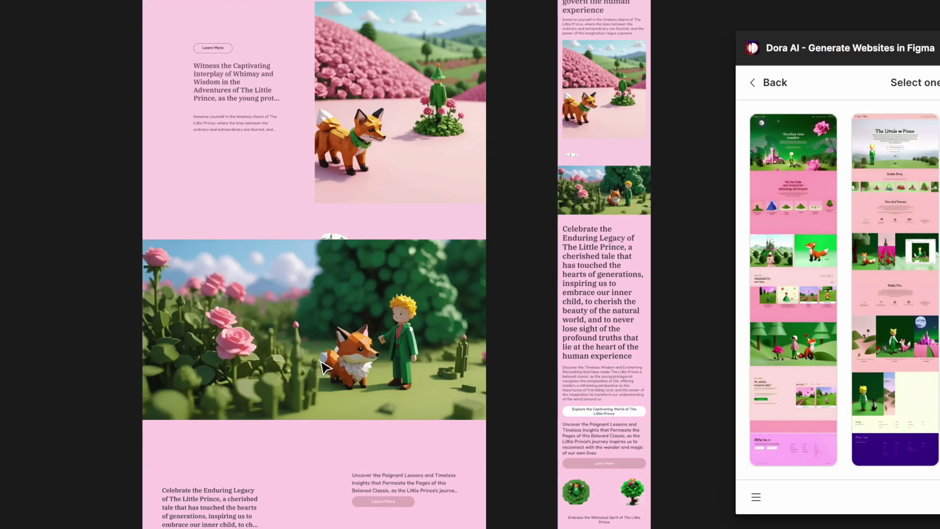
{"action": "scroll", "coordinate": [323, 366], "scroll_direction": "down", "scroll_amount": 10}
{"action": "scroll", "coordinate": [323, 366], "scroll_direction": "up", "scroll_amount": 5}
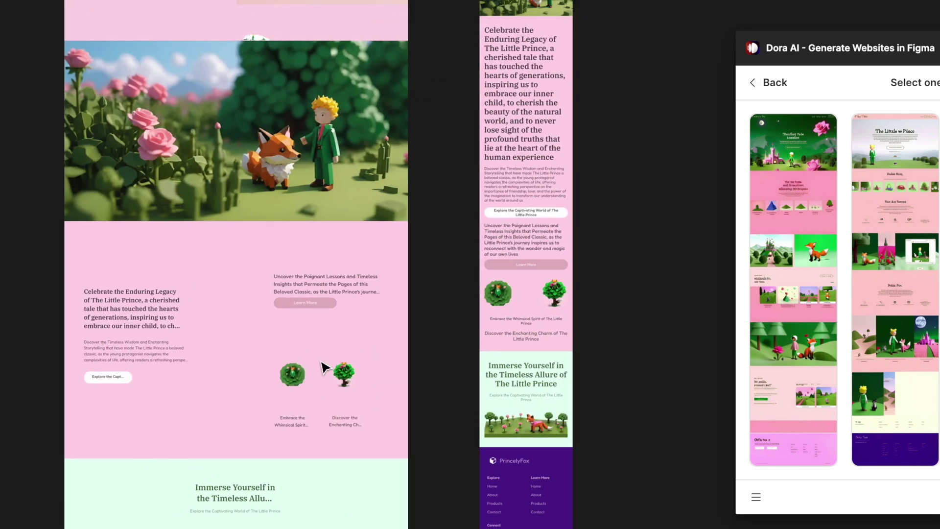
{"action": "scroll", "coordinate": [323, 366], "scroll_direction": "up", "scroll_amount": 10}
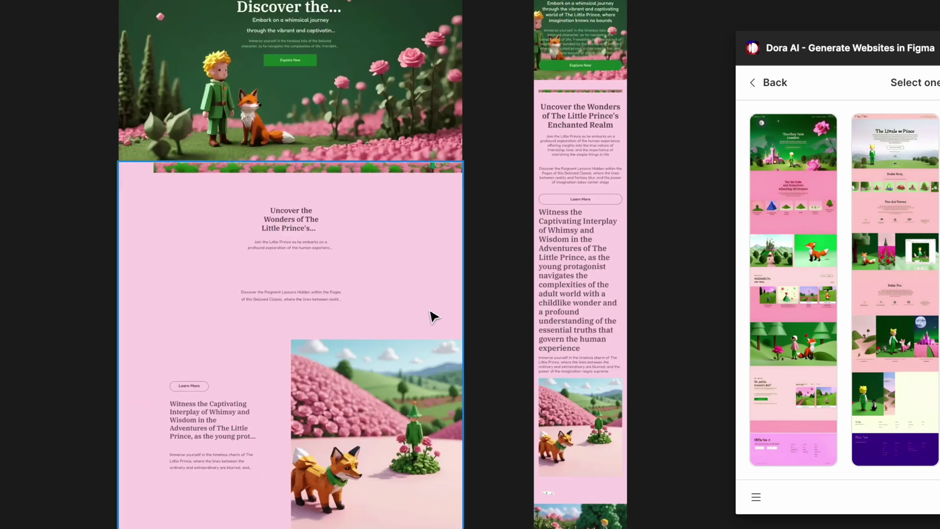
{"action": "scroll", "coordinate": [434, 317], "scroll_direction": "up", "scroll_amount": 3}
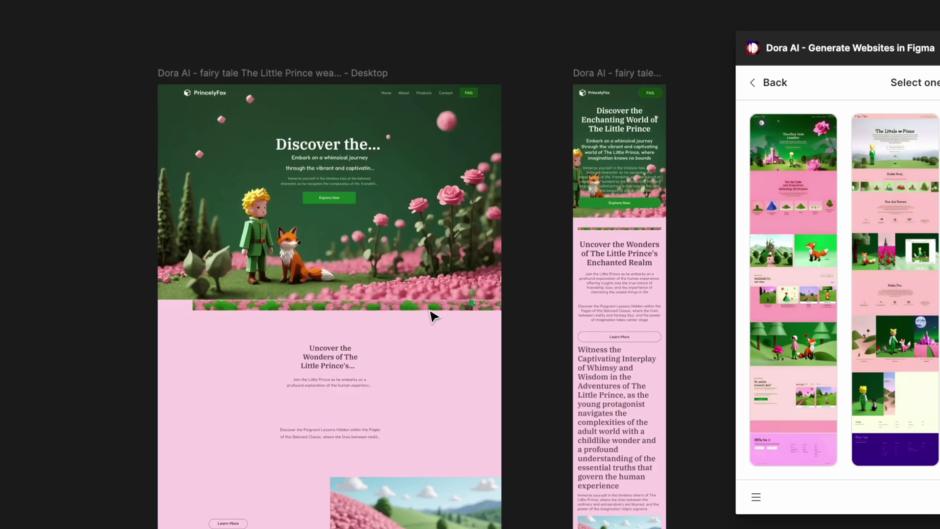
{"action": "scroll", "coordinate": [433, 317], "scroll_direction": "down", "scroll_amount": 20}
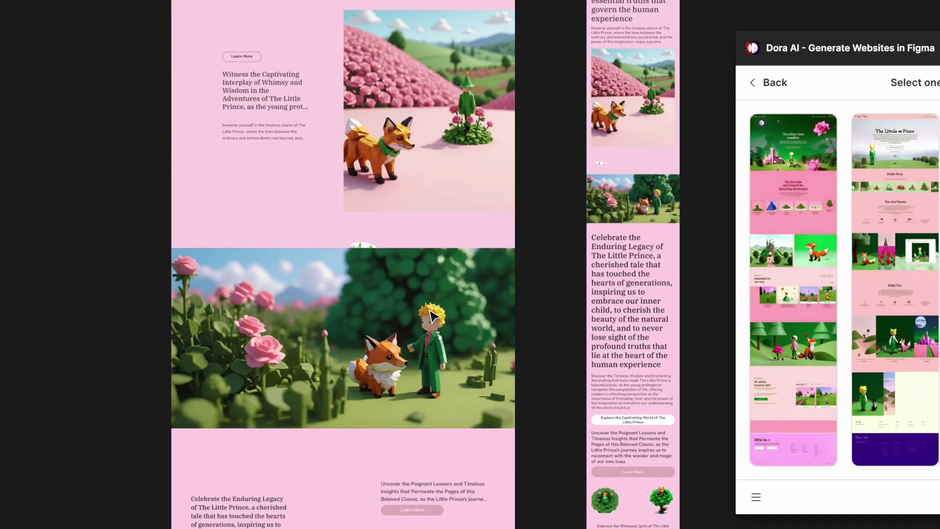
{"action": "scroll", "coordinate": [346, 459], "scroll_direction": "up", "scroll_amount": 5}
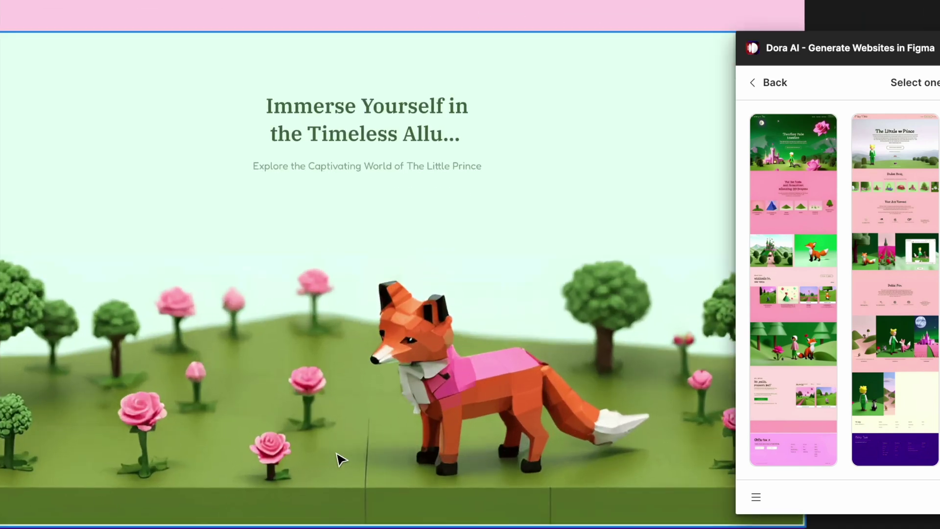
{"action": "scroll", "coordinate": [342, 457], "scroll_direction": "down", "scroll_amount": 6}
{"action": "scroll", "coordinate": [375, 320], "scroll_direction": "up", "scroll_amount": 4}
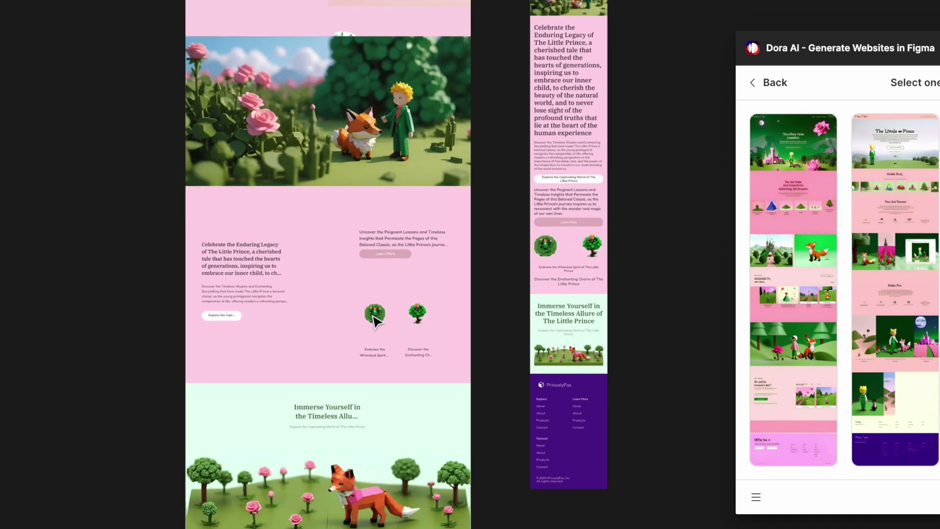
{"action": "scroll", "coordinate": [375, 320], "scroll_direction": "up", "scroll_amount": 10}
{"action": "scroll", "coordinate": [304, 88], "scroll_direction": "up", "scroll_amount": 5}
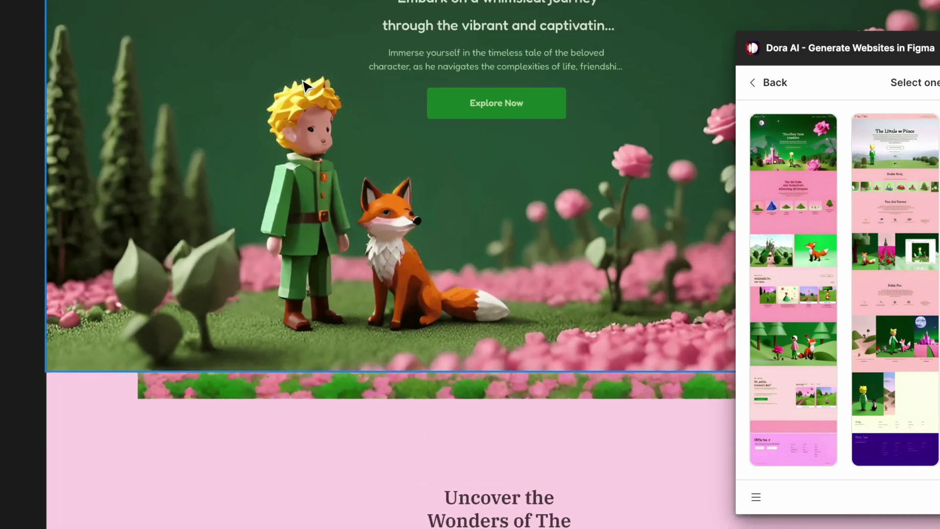
{"action": "scroll", "coordinate": [304, 88], "scroll_direction": "up", "scroll_amount": 4}
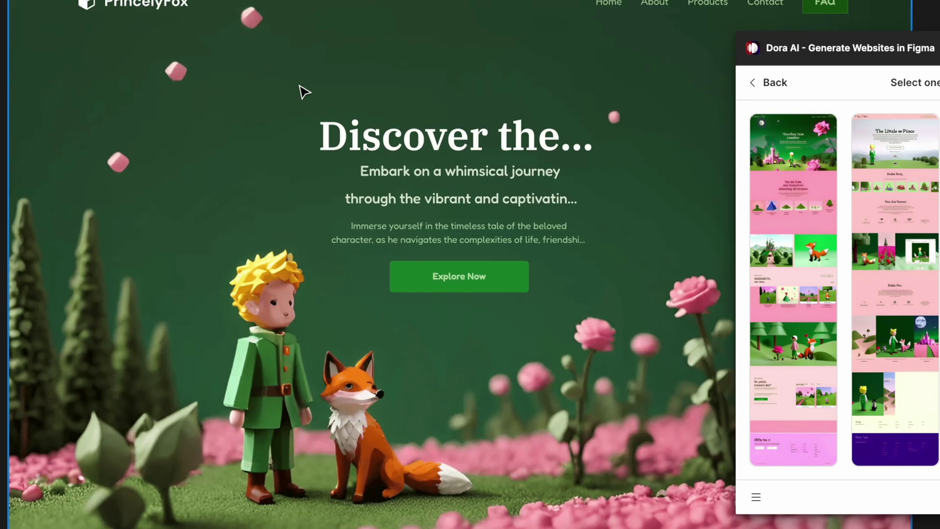
{"action": "scroll", "coordinate": [300, 91], "scroll_direction": "down", "scroll_amount": 2}
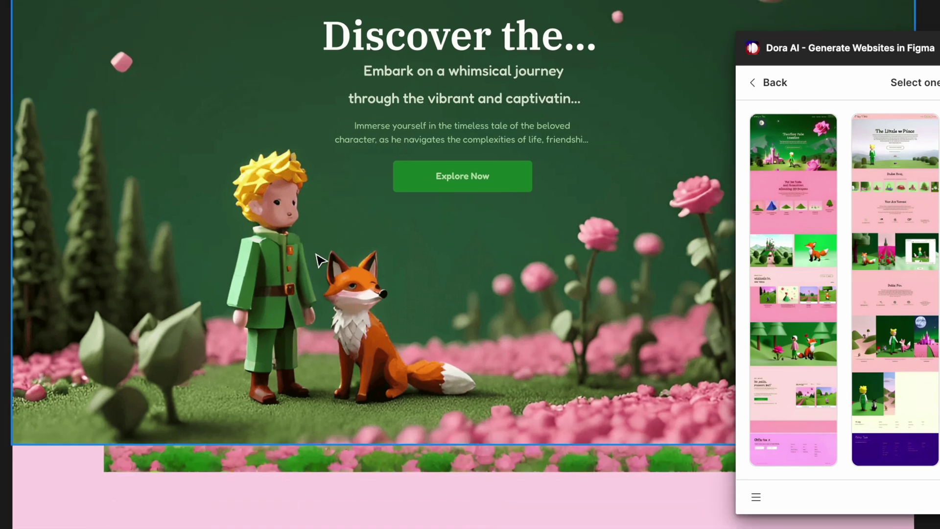
{"action": "scroll", "coordinate": [317, 259], "scroll_direction": "down", "scroll_amount": 3}
{"action": "scroll", "coordinate": [317, 254], "scroll_direction": "down", "scroll_amount": 12}
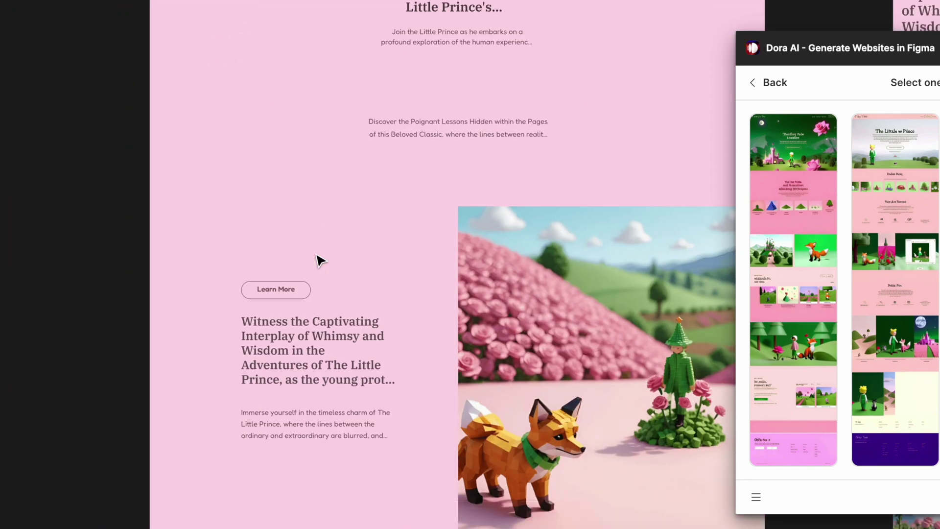
{"action": "left_click", "coordinate": [315, 232]}
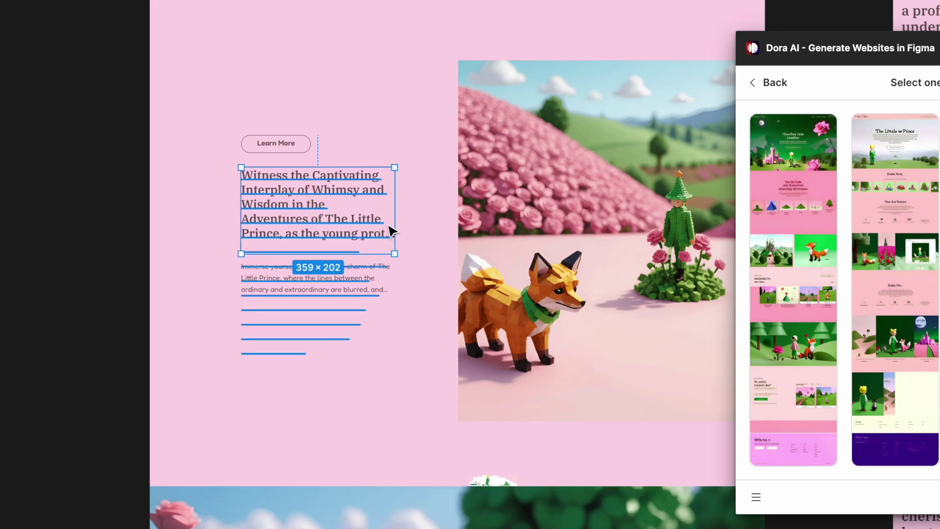
{"action": "left_click", "coordinate": [543, 251]}
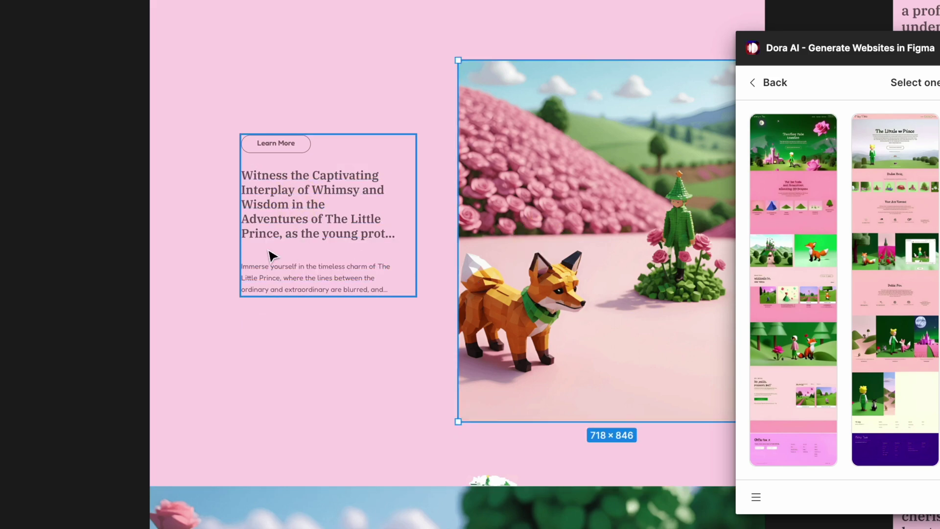
- Finish reviewing the frames, then start a new Dora prompt on Page 3: 'A landing page for'
{"action": "scroll", "coordinate": [269, 256], "scroll_direction": "down", "scroll_amount": 5}
{"action": "scroll", "coordinate": [520, 183], "scroll_direction": "up", "scroll_amount": 2}
{"action": "scroll", "coordinate": [520, 184], "scroll_direction": "down", "scroll_amount": 10}
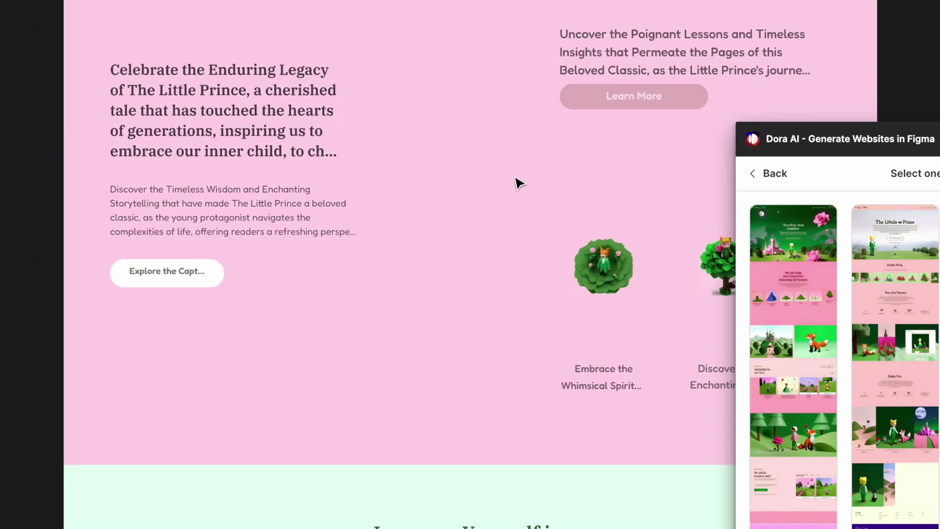
{"action": "scroll", "coordinate": [443, 215], "scroll_direction": "down", "scroll_amount": 3}
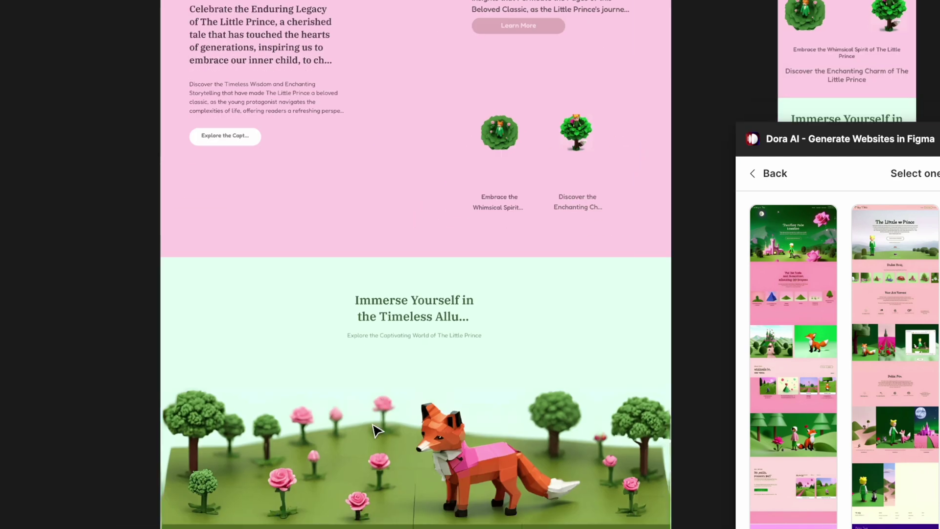
{"action": "scroll", "coordinate": [378, 430], "scroll_direction": "down", "scroll_amount": 5}
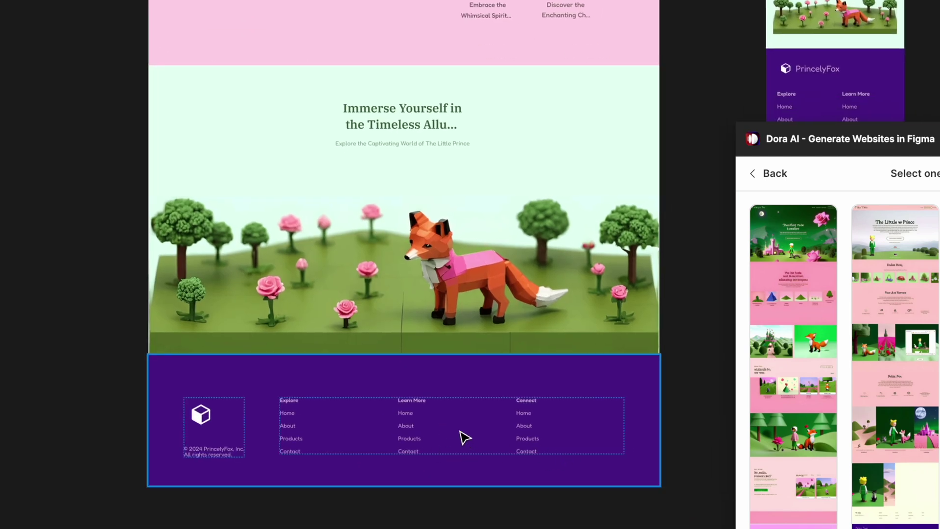
{"action": "scroll", "coordinate": [487, 421], "scroll_direction": "up", "scroll_amount": 15}
{"action": "scroll", "coordinate": [494, 416], "scroll_direction": "right", "scroll_amount": 6}
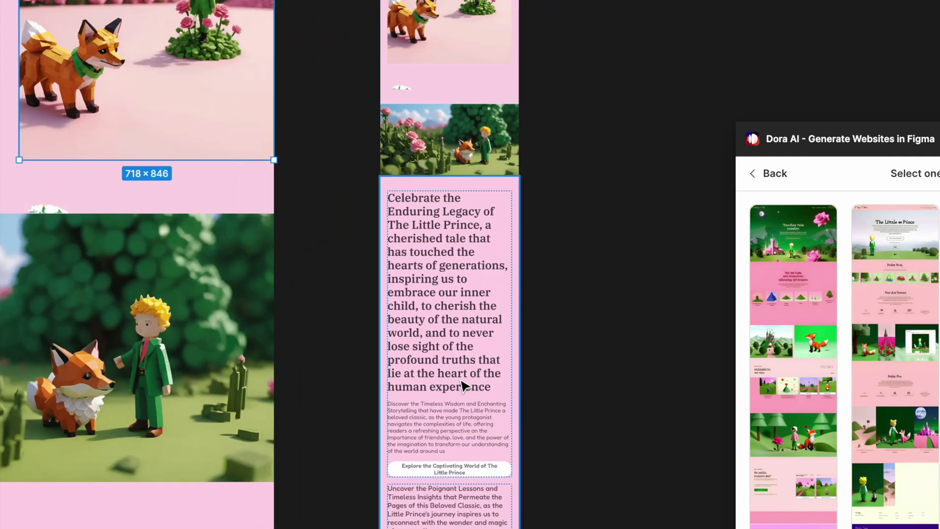
{"action": "scroll", "coordinate": [455, 384], "scroll_direction": "down", "scroll_amount": 3}
{"action": "scroll", "coordinate": [441, 372], "scroll_direction": "up", "scroll_amount": 2}
{"action": "scroll", "coordinate": [443, 342], "scroll_direction": "up", "scroll_amount": 10}
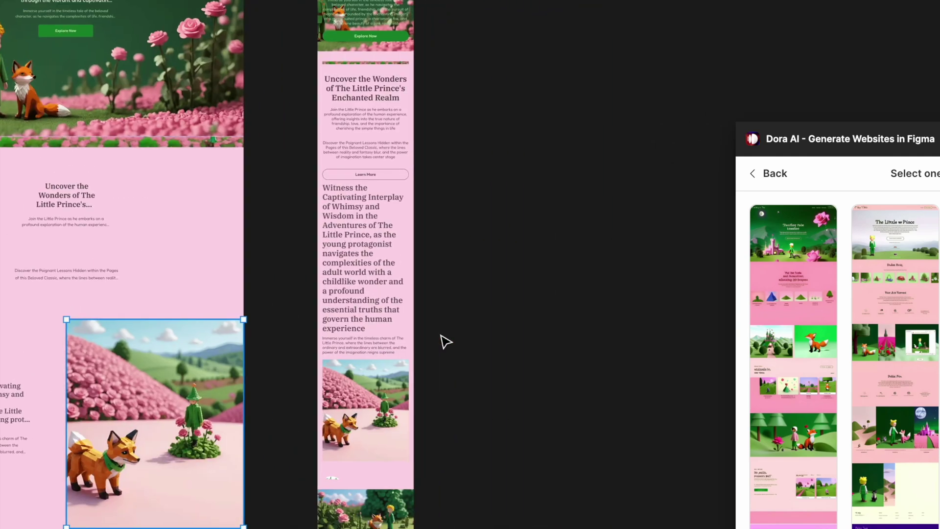
{"action": "scroll", "coordinate": [453, 382], "scroll_direction": "up", "scroll_amount": 3}
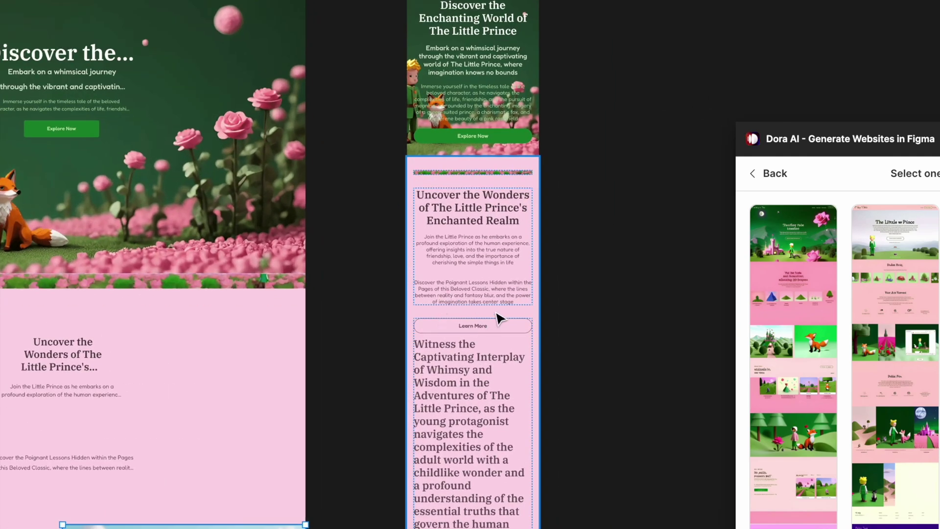
{"action": "scroll", "coordinate": [500, 319], "scroll_direction": "left", "scroll_amount": 5}
{"action": "scroll", "coordinate": [499, 319], "scroll_direction": "down", "scroll_amount": 3}
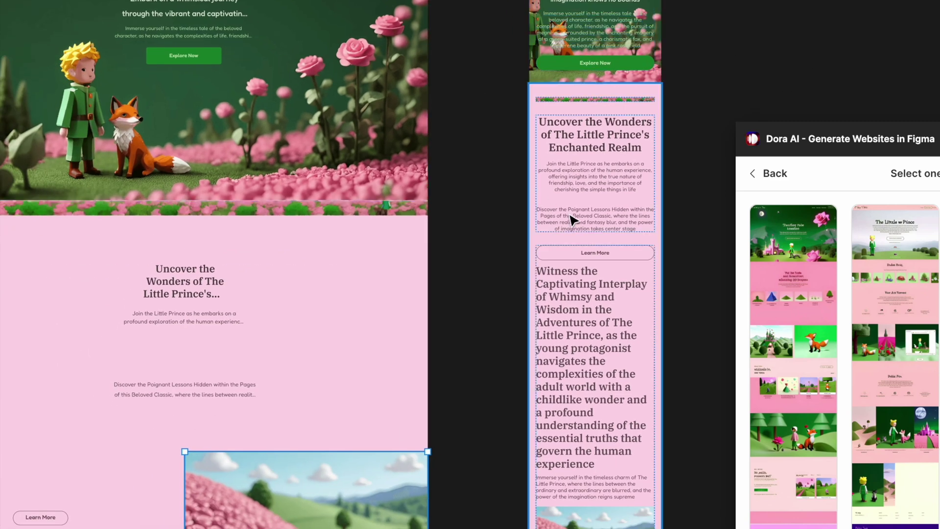
{"action": "scroll", "coordinate": [627, 433], "scroll_direction": "down", "scroll_amount": 5}
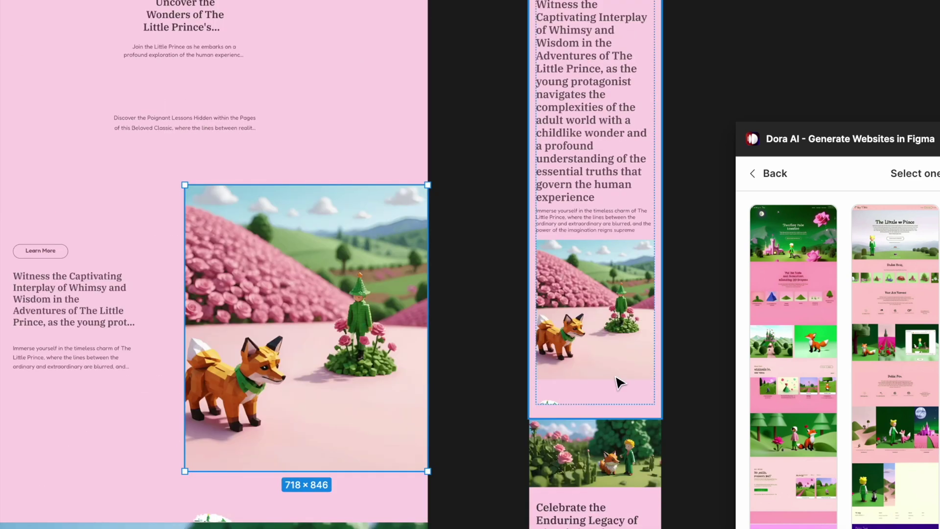
{"action": "scroll", "coordinate": [602, 497], "scroll_direction": "down", "scroll_amount": 5}
{"action": "scroll", "coordinate": [606, 414], "scroll_direction": "down", "scroll_amount": 10}
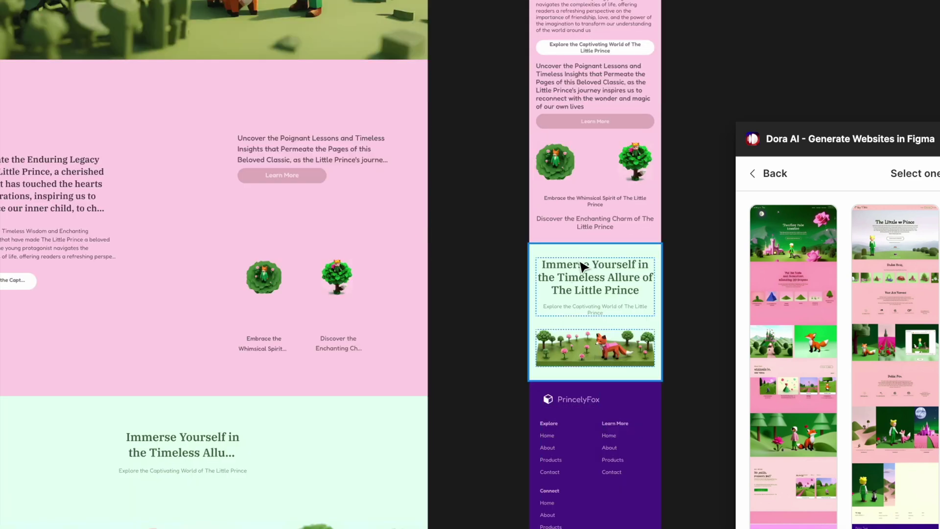
{"action": "scroll", "coordinate": [582, 266], "scroll_direction": "down", "scroll_amount": 5}
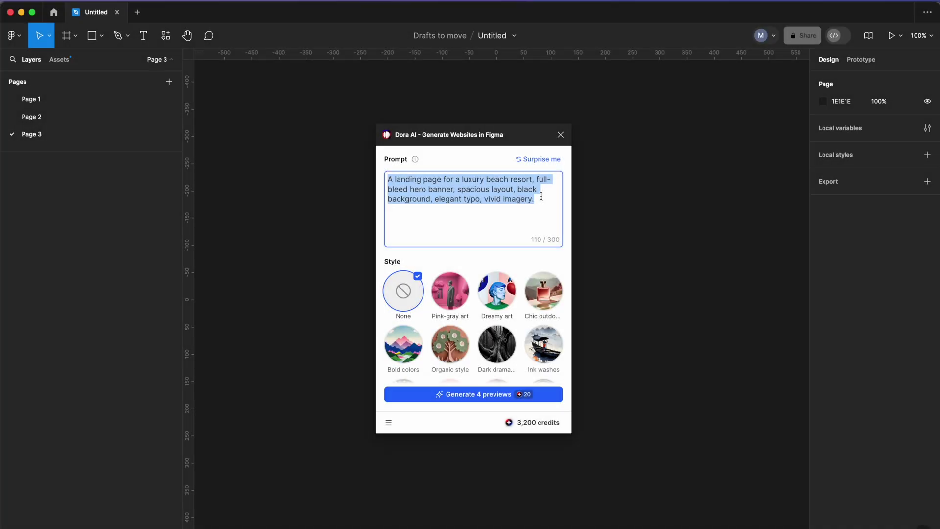
{"action": "type", "text": "A landing page for"}
{"action": "left_click", "coordinate": [493, 205]}
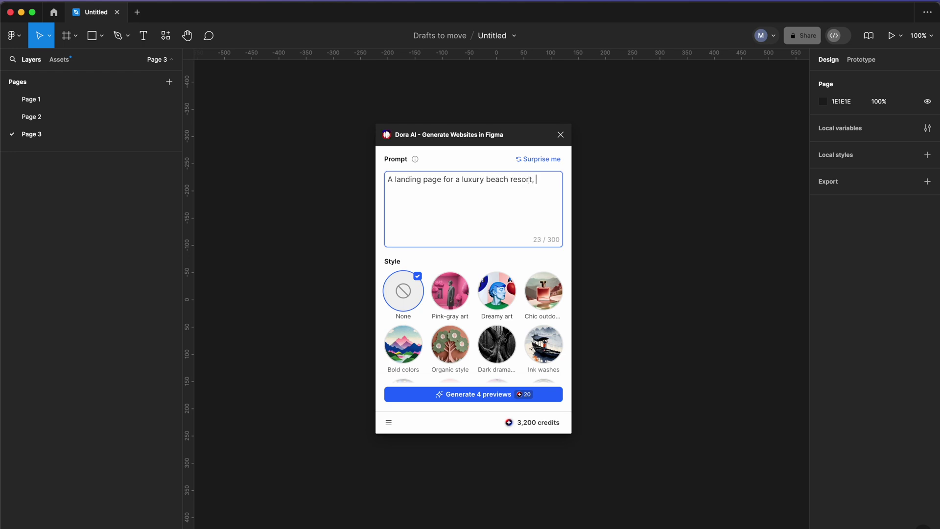
- Complete the luxury beach resort prompt with no style and generate four previews
{"action": "type", "text": "sive full bleed her"}
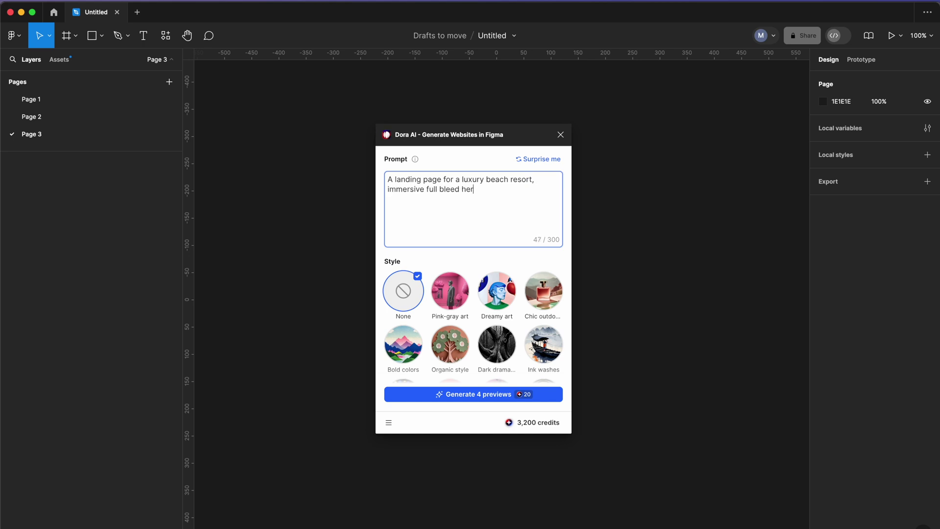
{"action": "type", "text": "ground, airy layout, vivid imagery"}
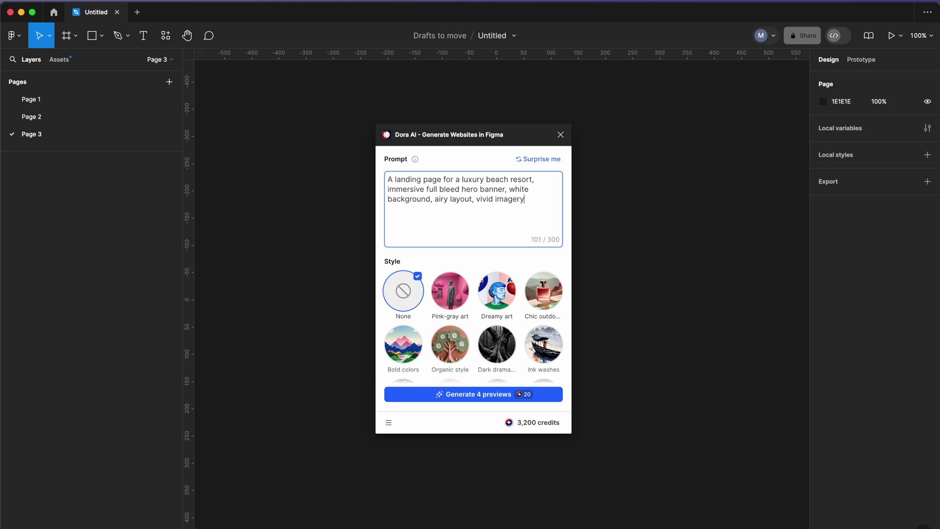
{"action": "left_click", "coordinate": [409, 299]}
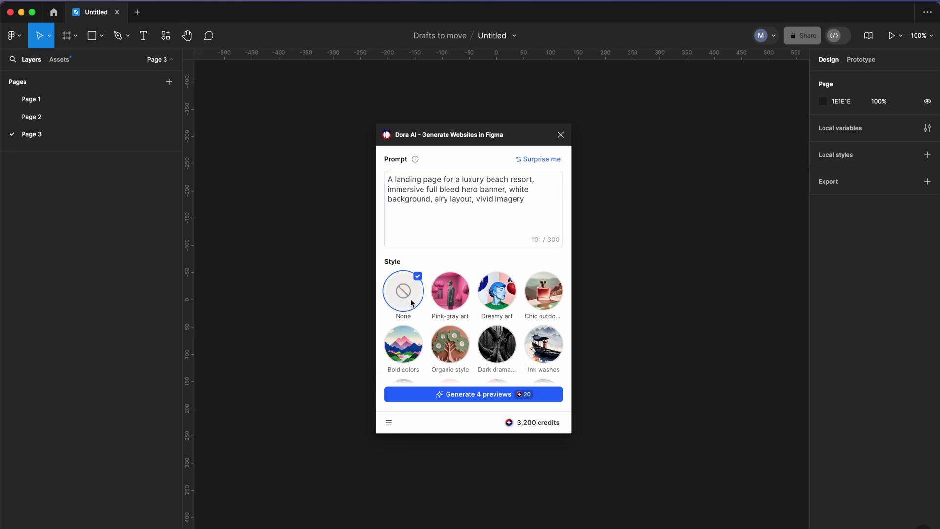
{"action": "left_click", "coordinate": [455, 395]}
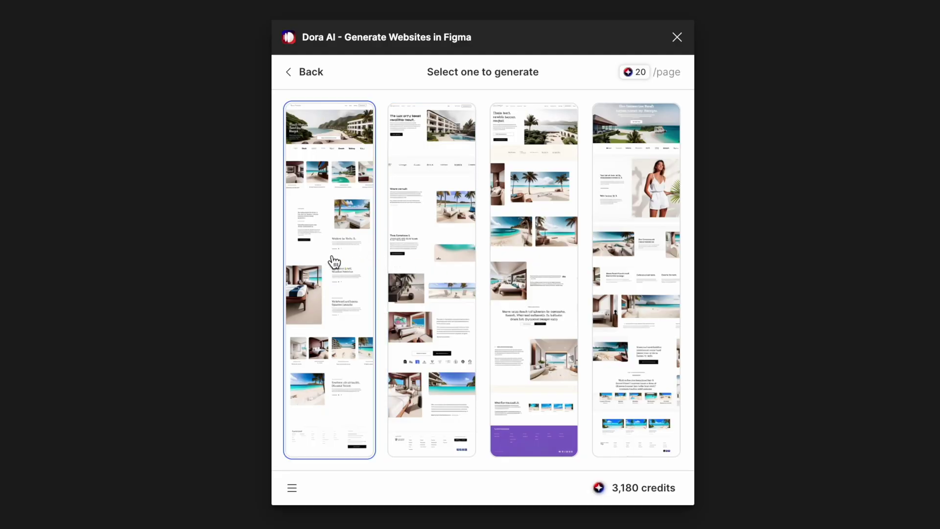
- Generate the Beachfront Resort page from the first preview and move the Dora window aside
{"action": "left_click", "coordinate": [334, 262]}
{"action": "left_click", "coordinate": [349, 411]}
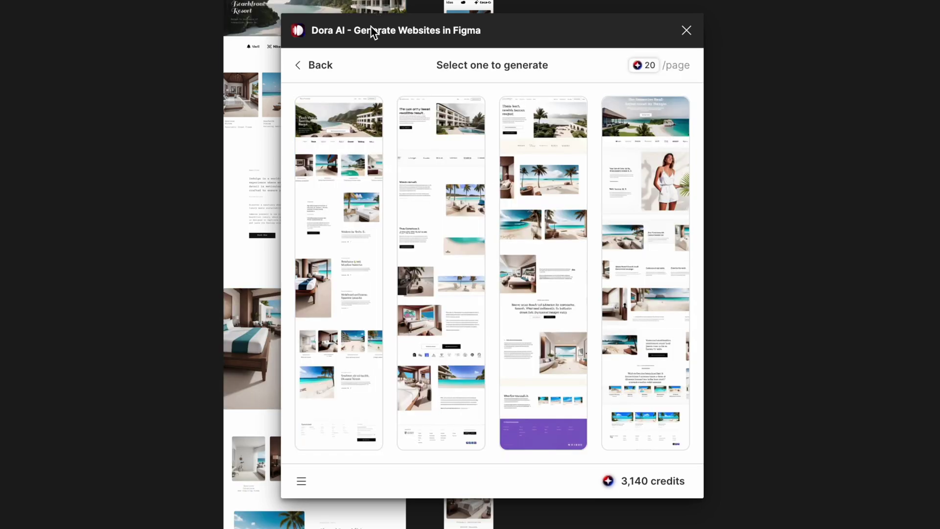
{"action": "left_click_drag", "start_coordinate": [374, 35], "coordinate": [671, 31]}
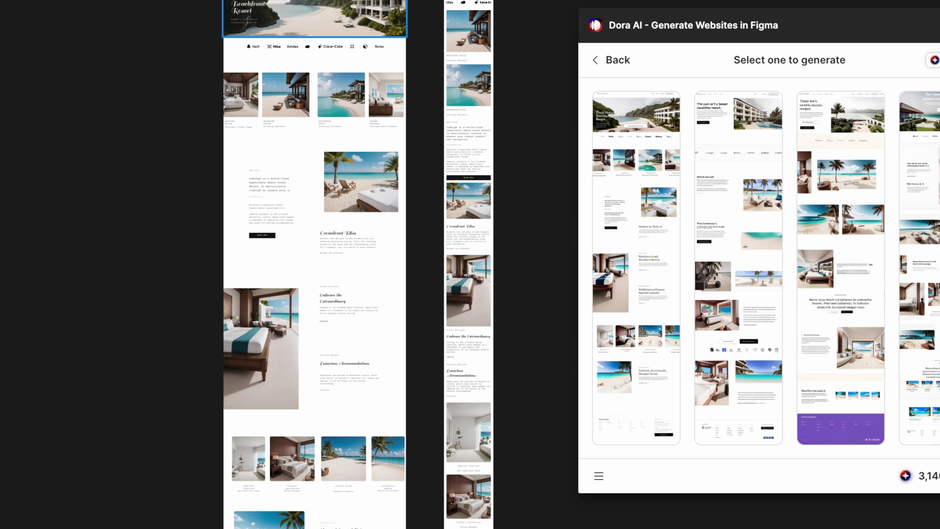
{"action": "scroll", "coordinate": [304, 30], "scroll_direction": "up", "scroll_amount": 10}
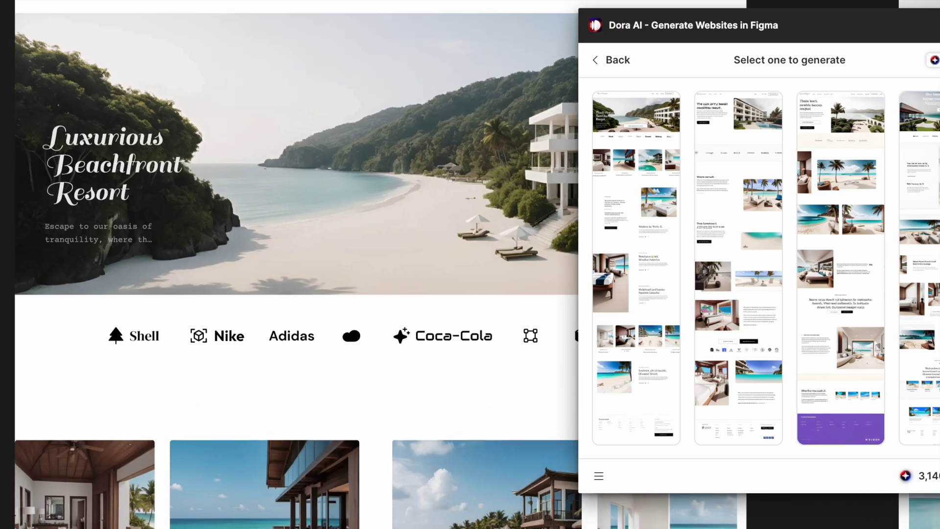
{"action": "scroll", "coordinate": [289, 265], "scroll_direction": "up", "scroll_amount": 3}
{"action": "scroll", "coordinate": [289, 264], "scroll_direction": "right", "scroll_amount": 3}
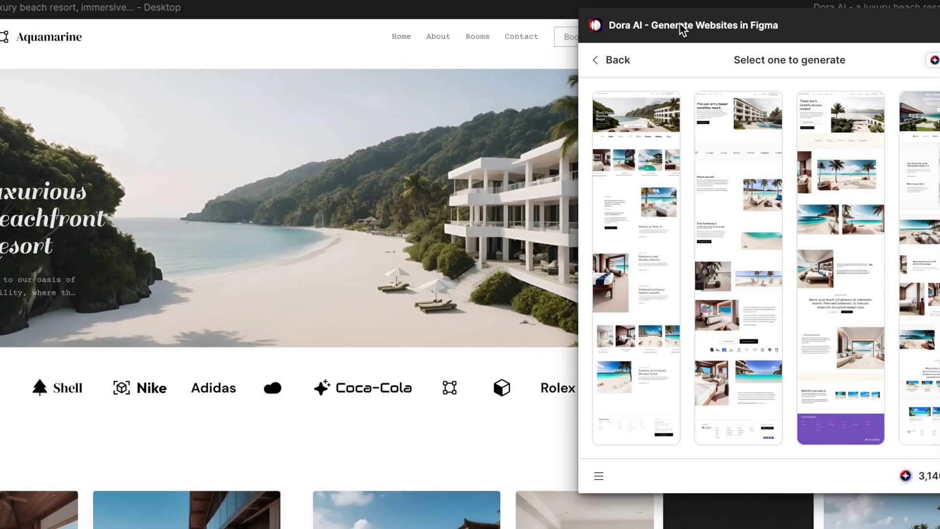
{"action": "left_click_drag", "start_coordinate": [682, 30], "coordinate": [796, 37]}
{"action": "scroll", "coordinate": [390, 90], "scroll_direction": "down", "scroll_amount": 7}
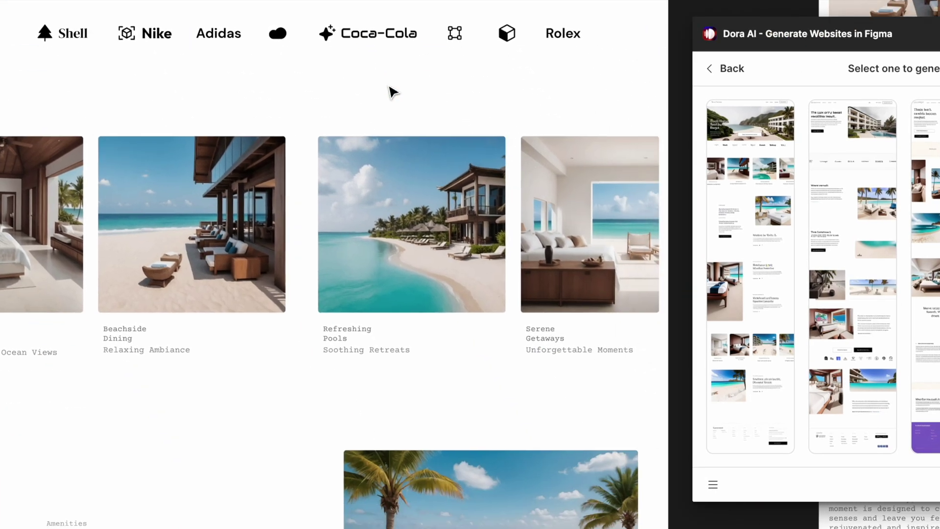
{"action": "scroll", "coordinate": [382, 117], "scroll_direction": "down", "scroll_amount": 3}
{"action": "scroll", "coordinate": [382, 117], "scroll_direction": "left", "scroll_amount": 2}
{"action": "scroll", "coordinate": [352, 331], "scroll_direction": "down", "scroll_amount": 15}
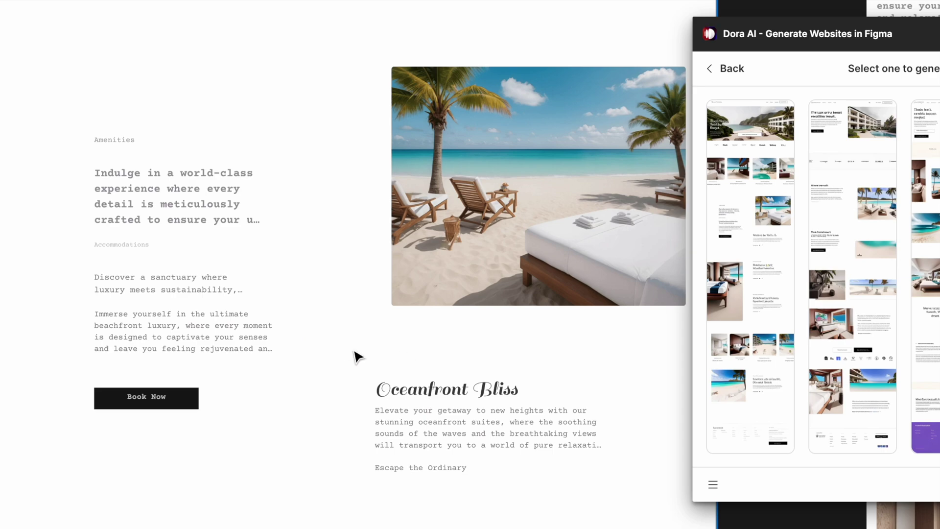
{"action": "scroll", "coordinate": [357, 356], "scroll_direction": "down", "scroll_amount": 15}
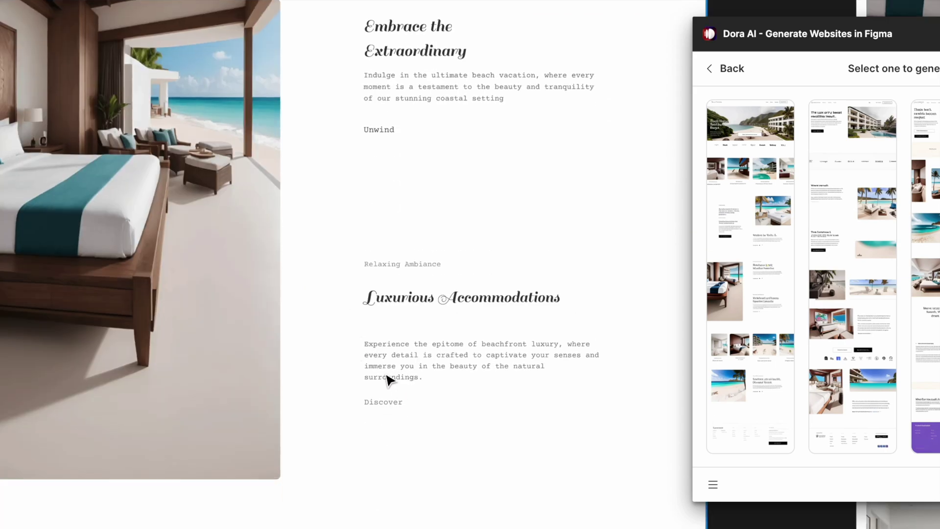
{"action": "scroll", "coordinate": [387, 381], "scroll_direction": "down", "scroll_amount": 15}
{"action": "scroll", "coordinate": [387, 381], "scroll_direction": "left", "scroll_amount": 2}
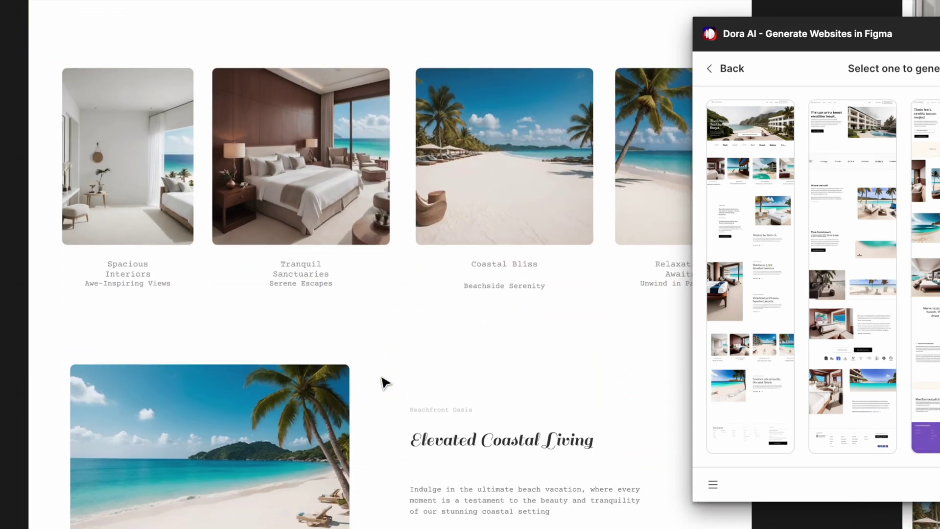
{"action": "scroll", "coordinate": [385, 382], "scroll_direction": "down", "scroll_amount": 10}
{"action": "scroll", "coordinate": [494, 216], "scroll_direction": "right", "scroll_amount": 1}
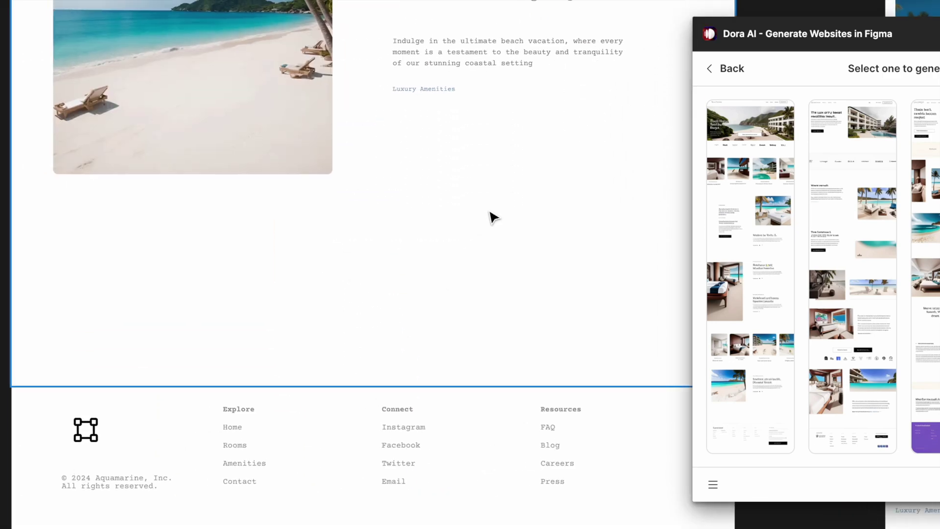
{"action": "scroll", "coordinate": [495, 217], "scroll_direction": "down", "scroll_amount": 3}
{"action": "scroll", "coordinate": [485, 220], "scroll_direction": "up", "scroll_amount": 20}
{"action": "scroll", "coordinate": [485, 220], "scroll_direction": "right", "scroll_amount": 4}
{"action": "scroll", "coordinate": [488, 224], "scroll_direction": "up", "scroll_amount": 5}
{"action": "scroll", "coordinate": [529, 206], "scroll_direction": "up", "scroll_amount": 10}
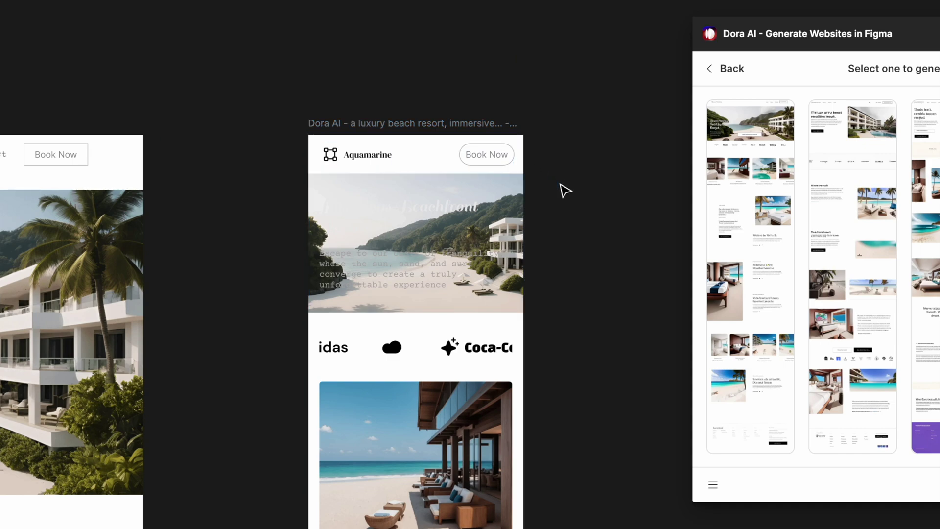
{"action": "scroll", "coordinate": [566, 190], "scroll_direction": "down", "scroll_amount": 15}
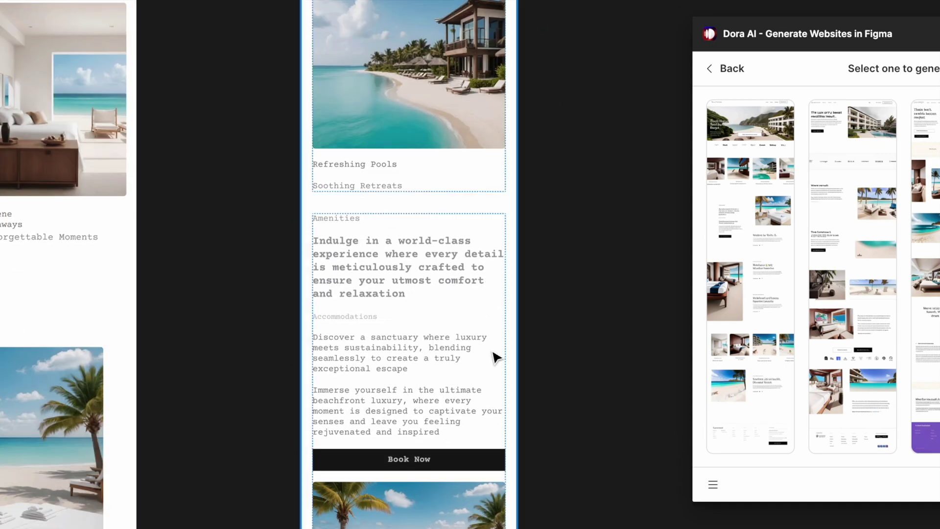
{"action": "scroll", "coordinate": [520, 392], "scroll_direction": "down", "scroll_amount": 20}
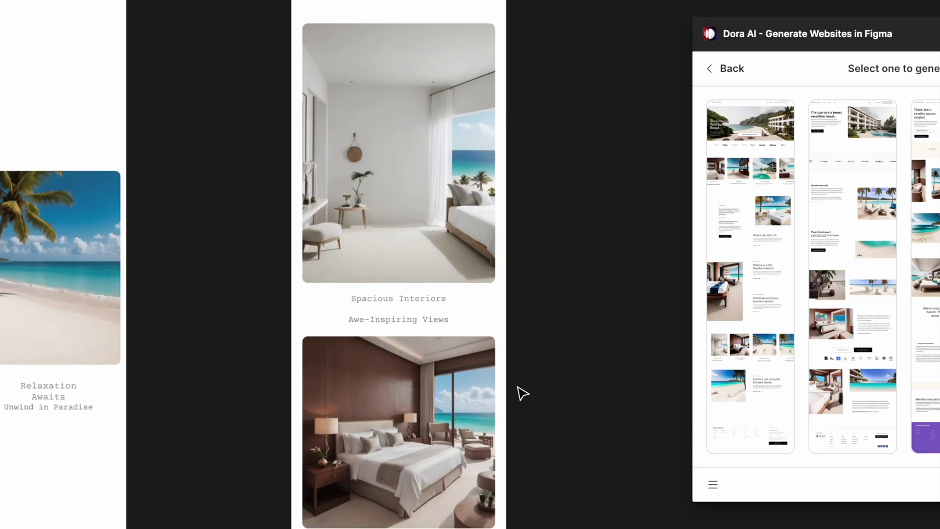
{"action": "scroll", "coordinate": [520, 391], "scroll_direction": "down", "scroll_amount": 20}
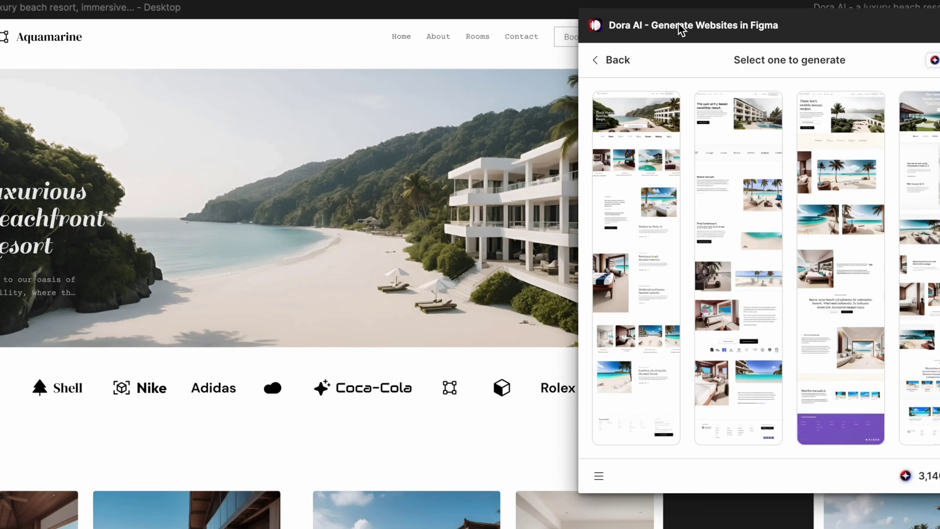
{"action": "left_click_drag", "start_coordinate": [678, 25], "coordinate": [797, 36]}
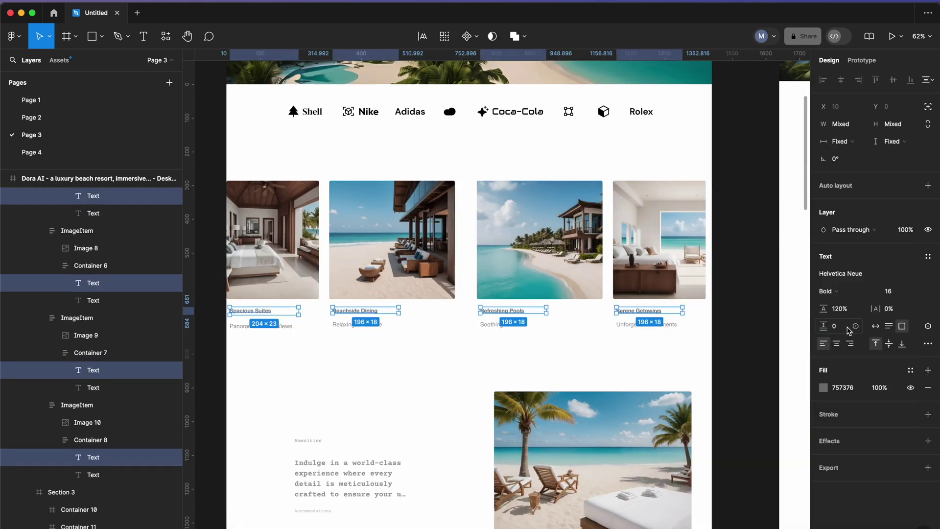
- Select Section 2 of the Aquamarina resort page in the layers panel
{"action": "left_click", "coordinate": [288, 321]}
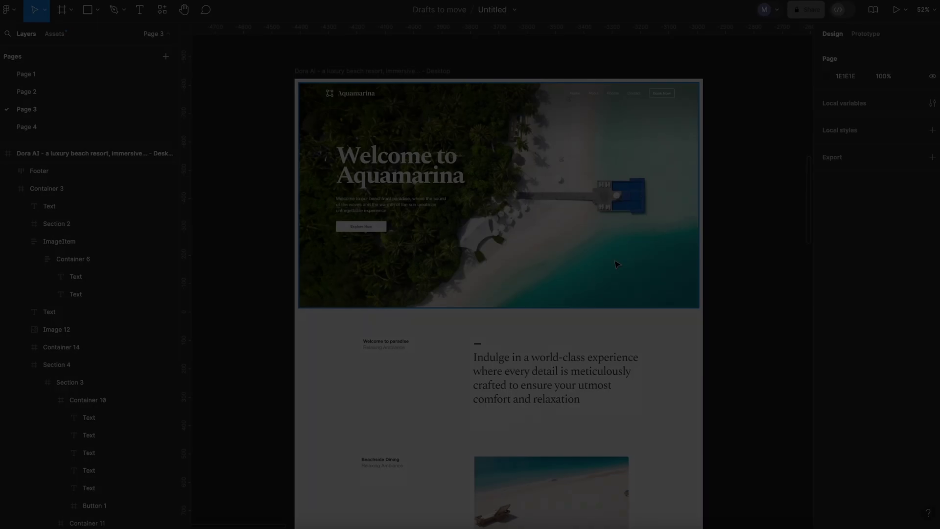
{"action": "scroll", "coordinate": [617, 262], "scroll_direction": "down", "scroll_amount": 5}
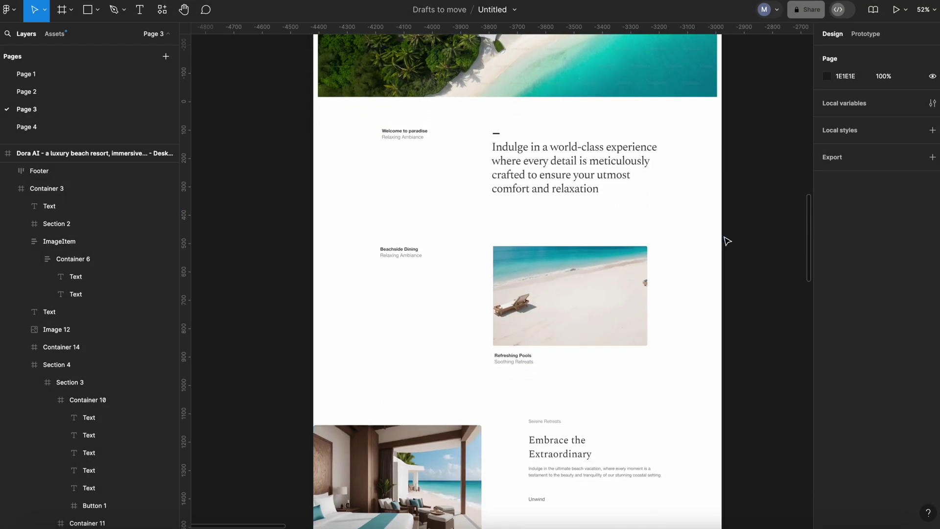
{"action": "scroll", "coordinate": [727, 241], "scroll_direction": "down", "scroll_amount": 2}
{"action": "scroll", "coordinate": [636, 269], "scroll_direction": "down", "scroll_amount": 5}
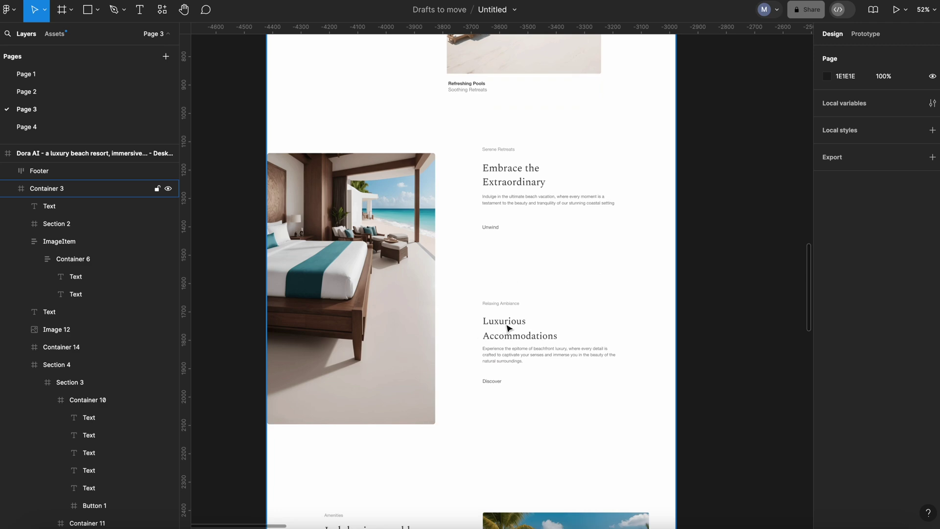
{"action": "scroll", "coordinate": [508, 328], "scroll_direction": "down", "scroll_amount": 6}
{"action": "scroll", "coordinate": [675, 328], "scroll_direction": "down", "scroll_amount": 9}
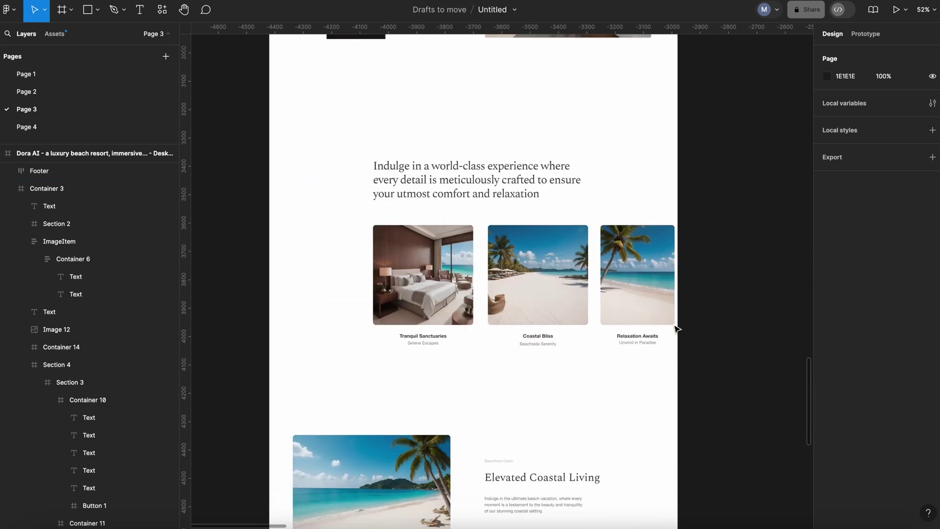
{"action": "scroll", "coordinate": [479, 383], "scroll_direction": "down", "scroll_amount": 6}
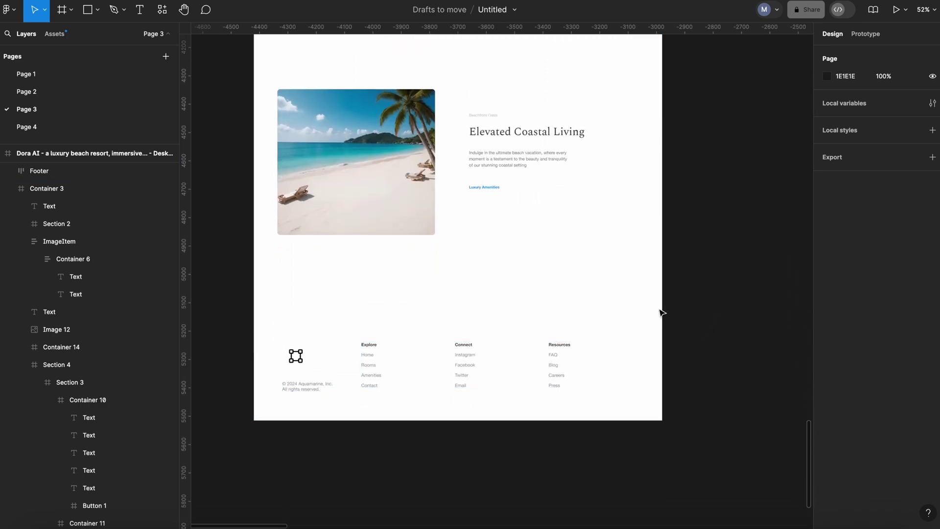
{"action": "scroll", "coordinate": [661, 312], "scroll_direction": "up", "scroll_amount": 2}
{"action": "scroll", "coordinate": [661, 312], "scroll_direction": "down", "scroll_amount": 5}
{"action": "scroll", "coordinate": [662, 312], "scroll_direction": "up", "scroll_amount": 10}
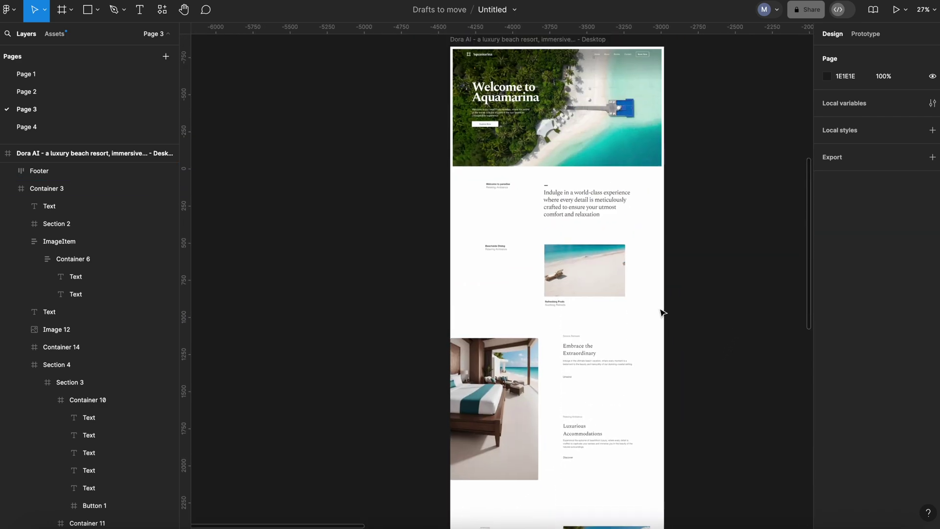
{"action": "scroll", "coordinate": [662, 312], "scroll_direction": "up", "scroll_amount": 2}
{"action": "scroll", "coordinate": [661, 312], "scroll_direction": "right", "scroll_amount": 2}
{"action": "scroll", "coordinate": [647, 224], "scroll_direction": "up", "scroll_amount": 3}
{"action": "scroll", "coordinate": [639, 228], "scroll_direction": "up", "scroll_amount": 1}
{"action": "scroll", "coordinate": [640, 229], "scroll_direction": "left", "scroll_amount": 1}
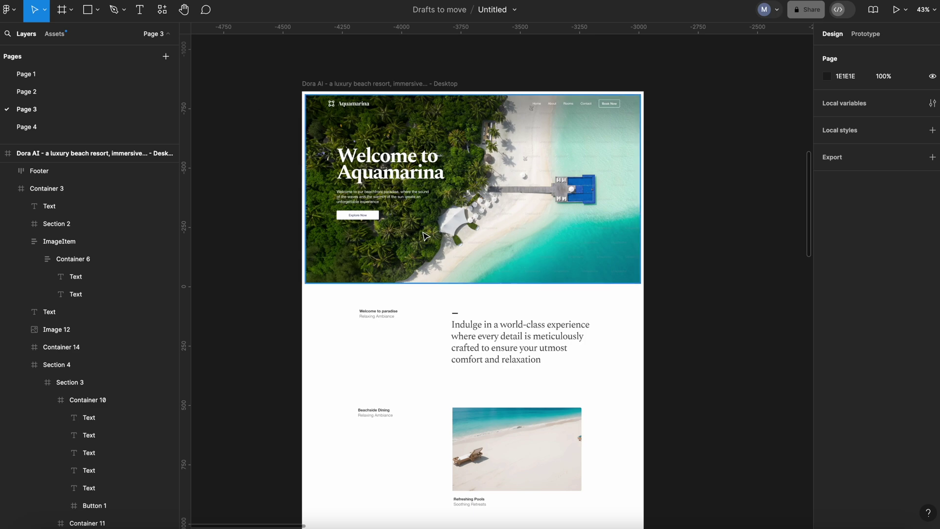
{"action": "left_click", "coordinate": [327, 85]}
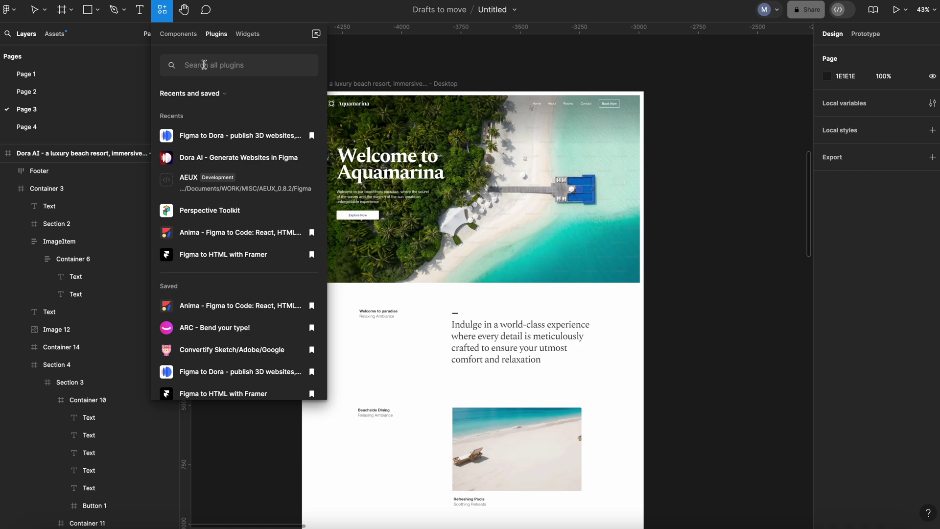
- Search for the Figma to Dora plugin and run it to copy the frame's layers
{"action": "type", "text": "igma"}
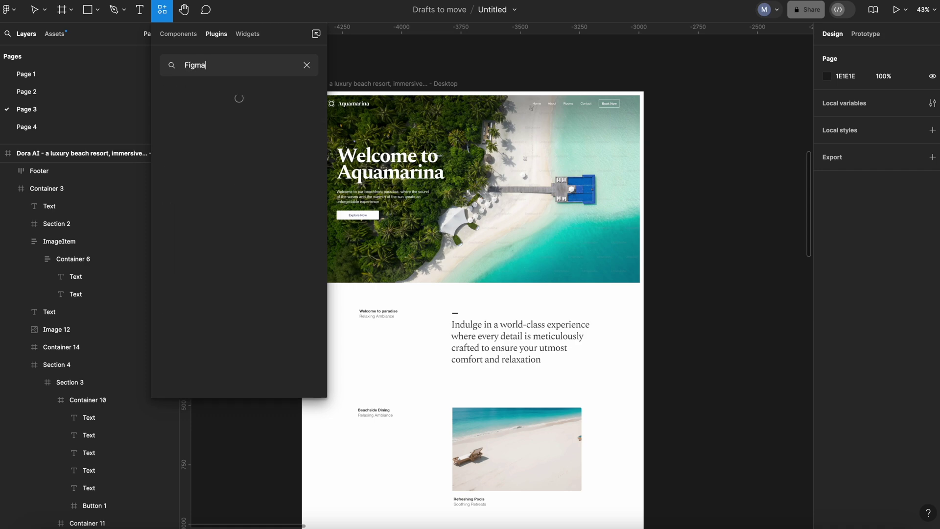
{"action": "type", "text": " to dora"}
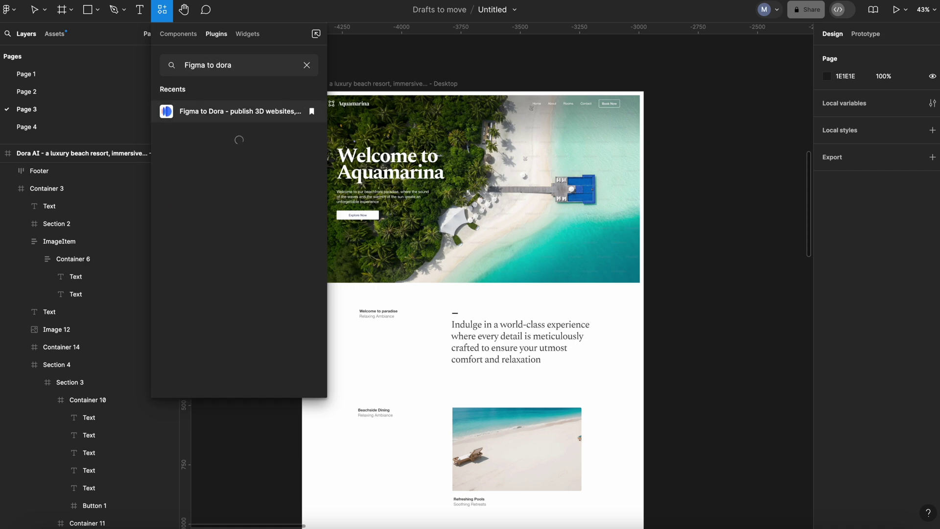
{"action": "left_click", "coordinate": [220, 114]}
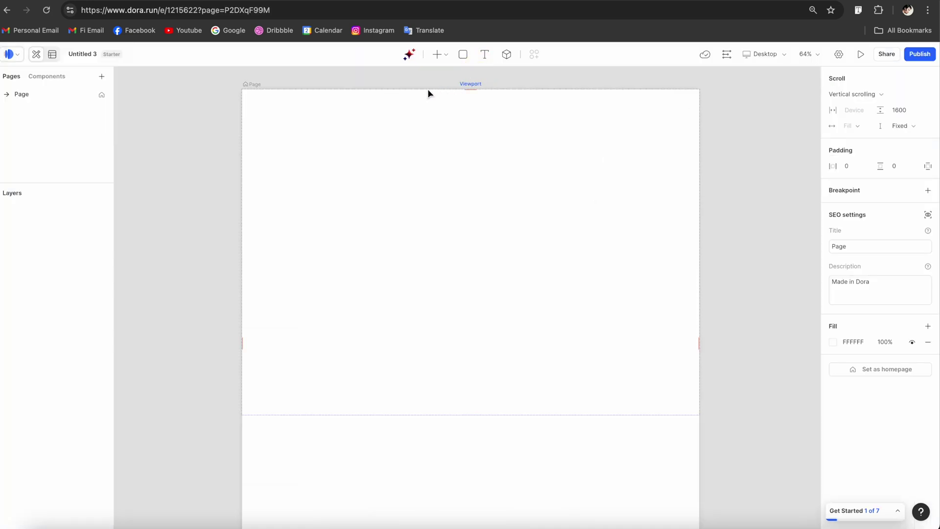
- Paste the copied Aquamarina layers into the Untitled 3 page with Cmd+V and deselect them
{"action": "key", "text": "super+v"}
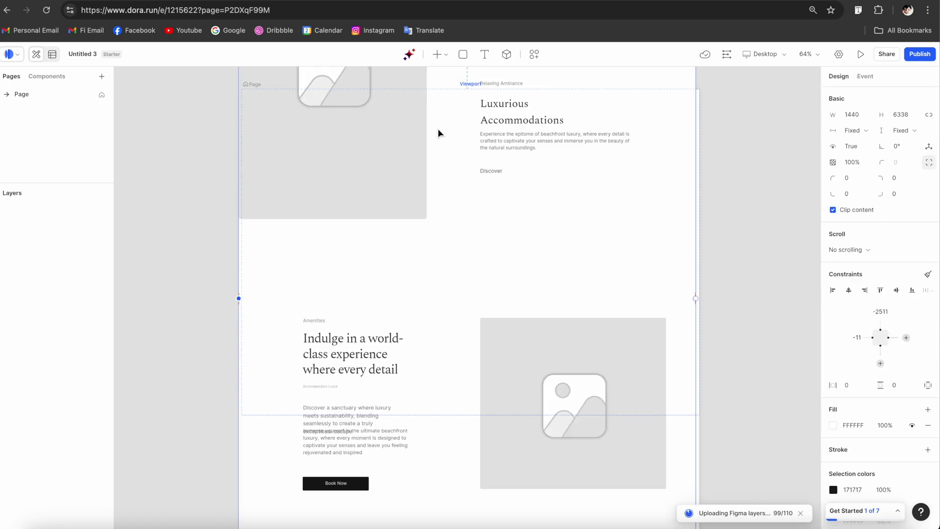
{"action": "scroll", "coordinate": [438, 129], "scroll_direction": "up", "scroll_amount": 8}
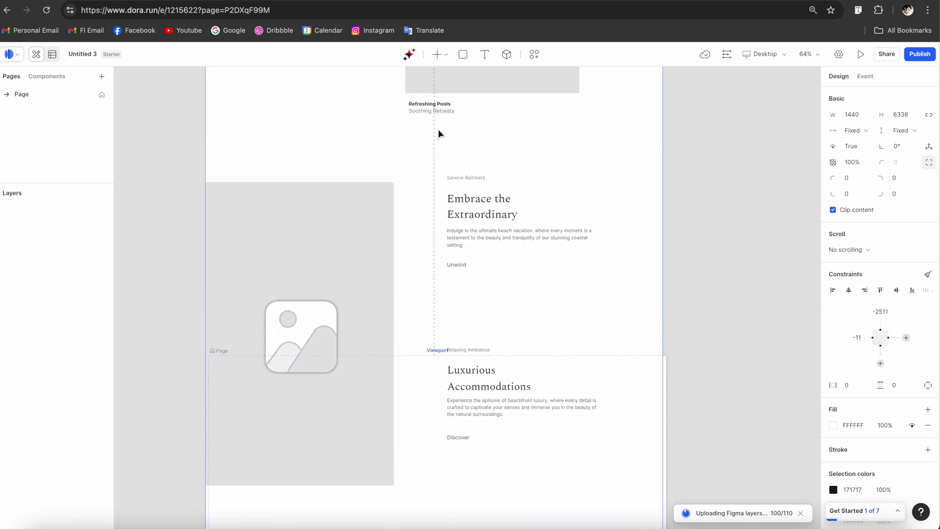
{"action": "left_click", "coordinate": [751, 222]}
{"action": "scroll", "coordinate": [751, 222], "scroll_direction": "down", "scroll_amount": 5, "text": "ctrl"}
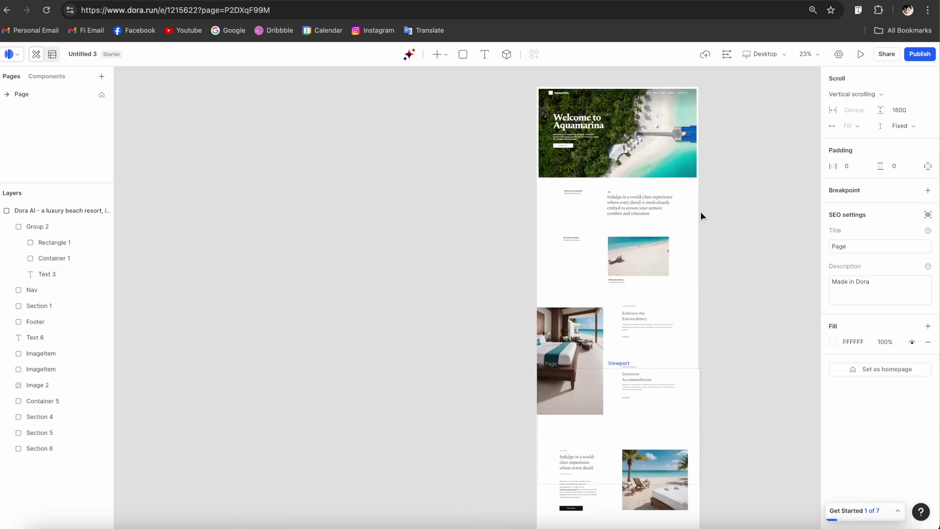
{"action": "scroll", "coordinate": [656, 86], "scroll_direction": "up", "scroll_amount": 3, "text": "ctrl"}
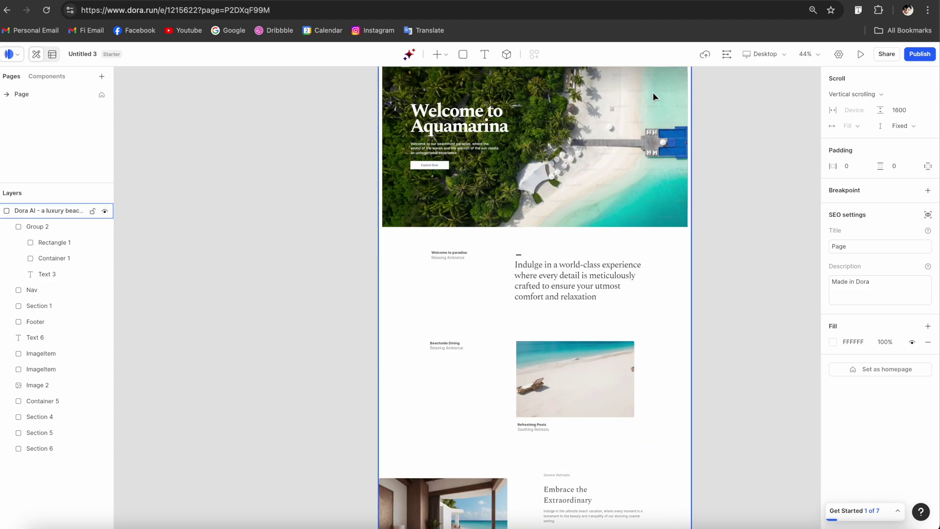
{"action": "scroll", "coordinate": [653, 92], "scroll_direction": "up", "scroll_amount": 3}
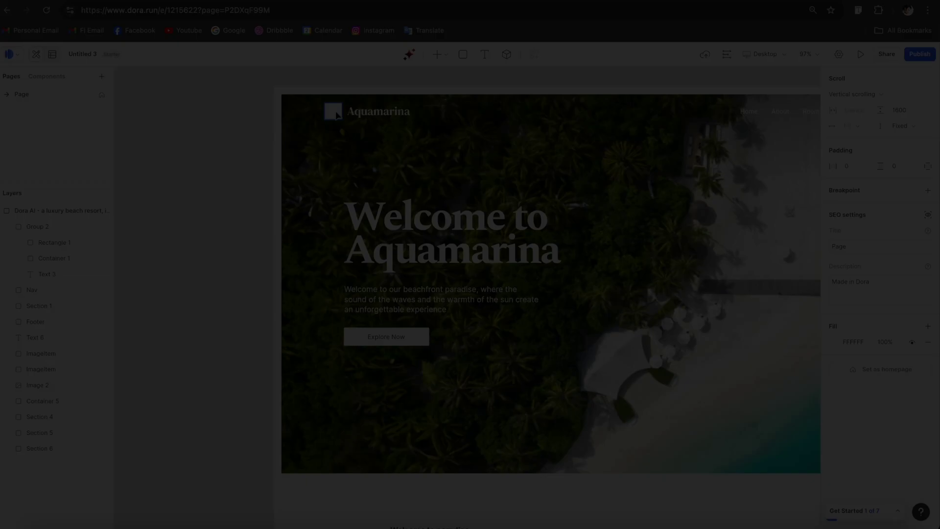